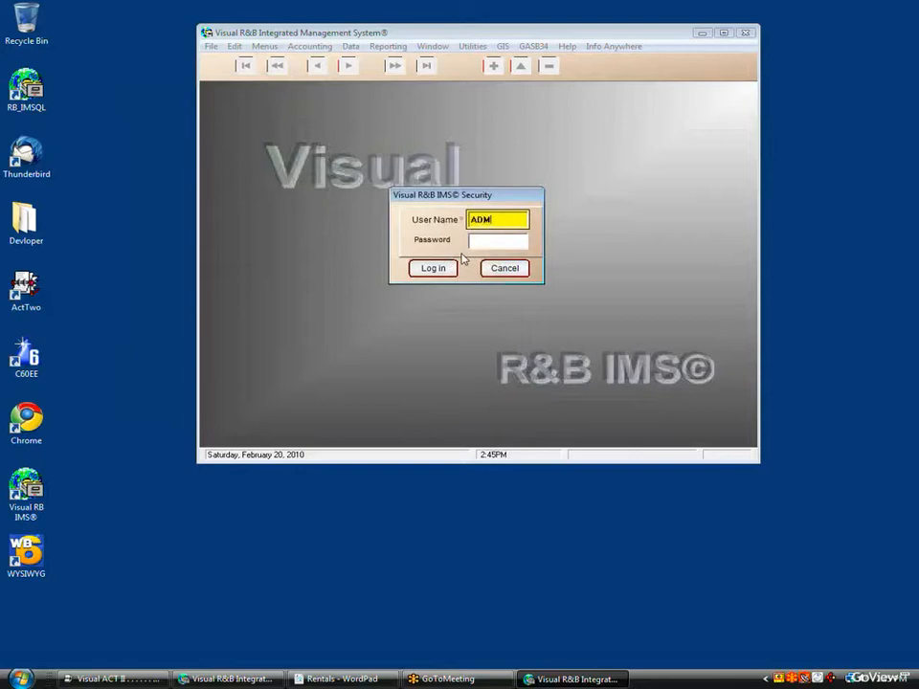
# Step: Enter the password in the Security dialog and log in to the Mohave County Demo
pyautogui.press('Tab')
pyautogui.press('Return')
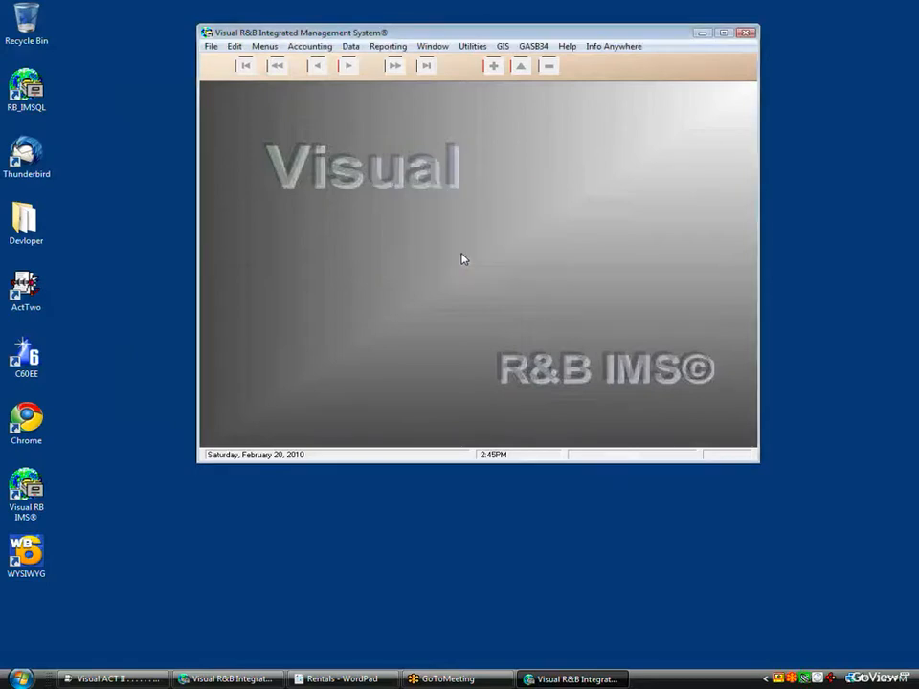
# Step: Open the Configure System Security module list and browse to the C modules, Complaints and Complete Accounting
pyautogui.click(483, 46)
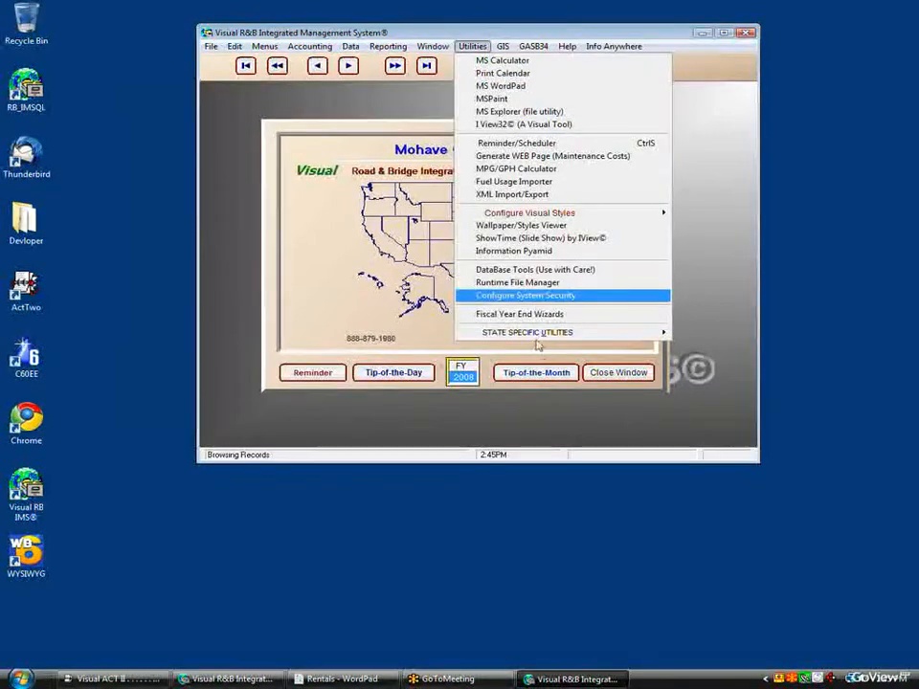
pyautogui.click(515, 297)
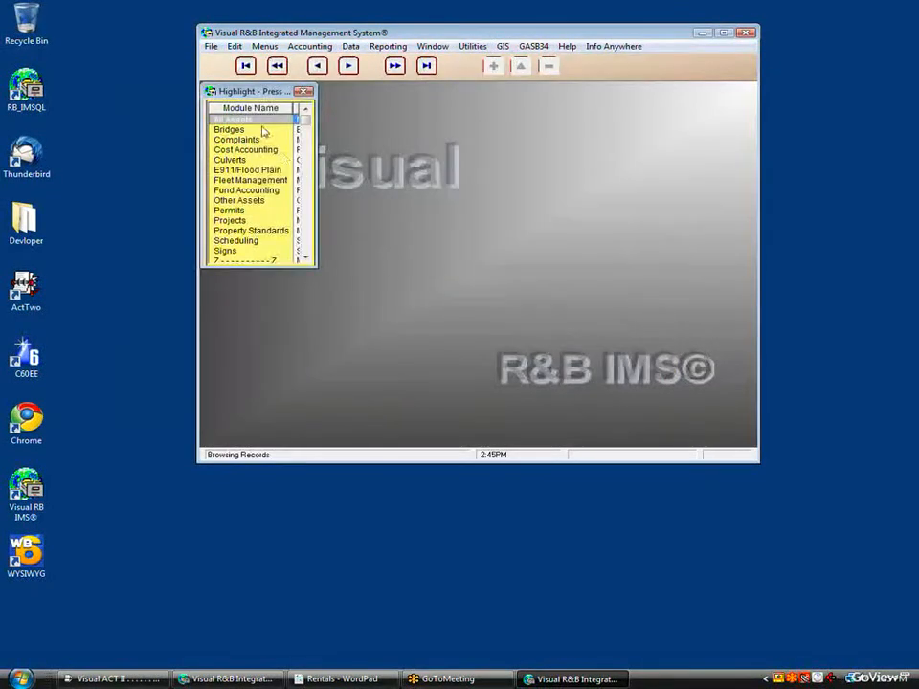
pyautogui.moveTo(258, 140)
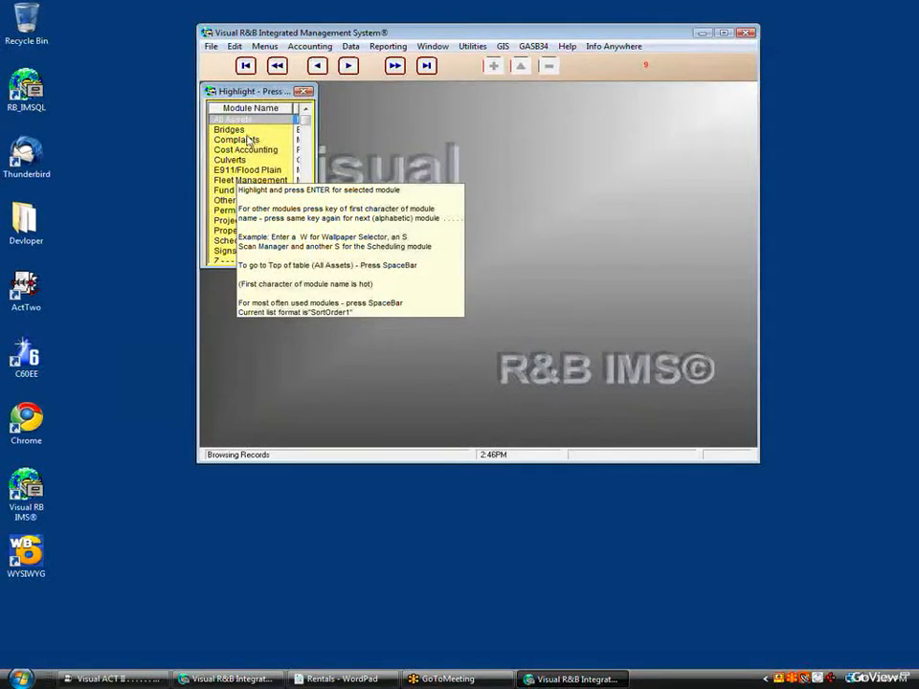
pyautogui.click(247, 134)
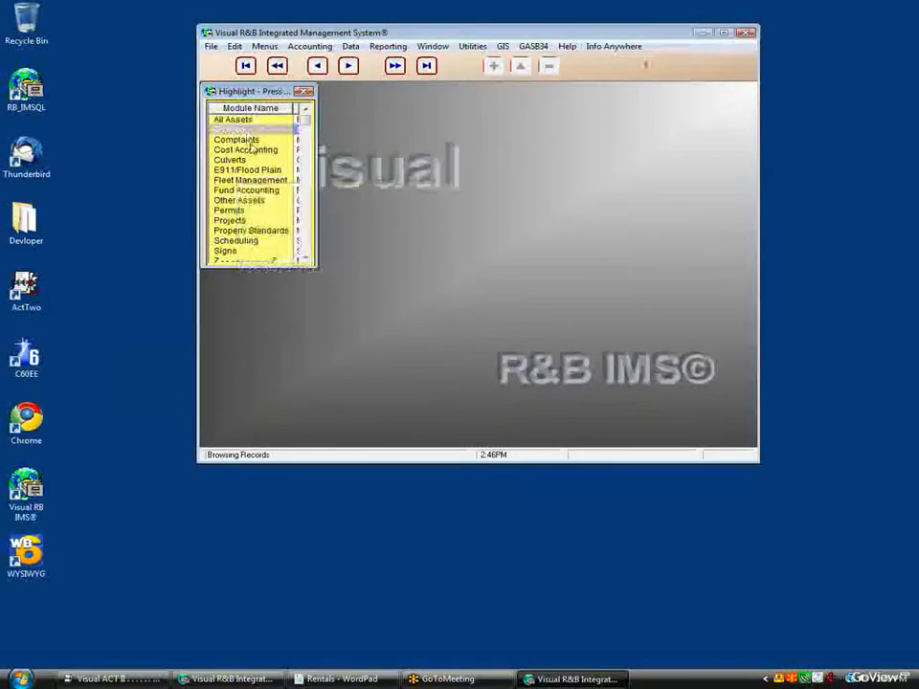
pyautogui.press('c')
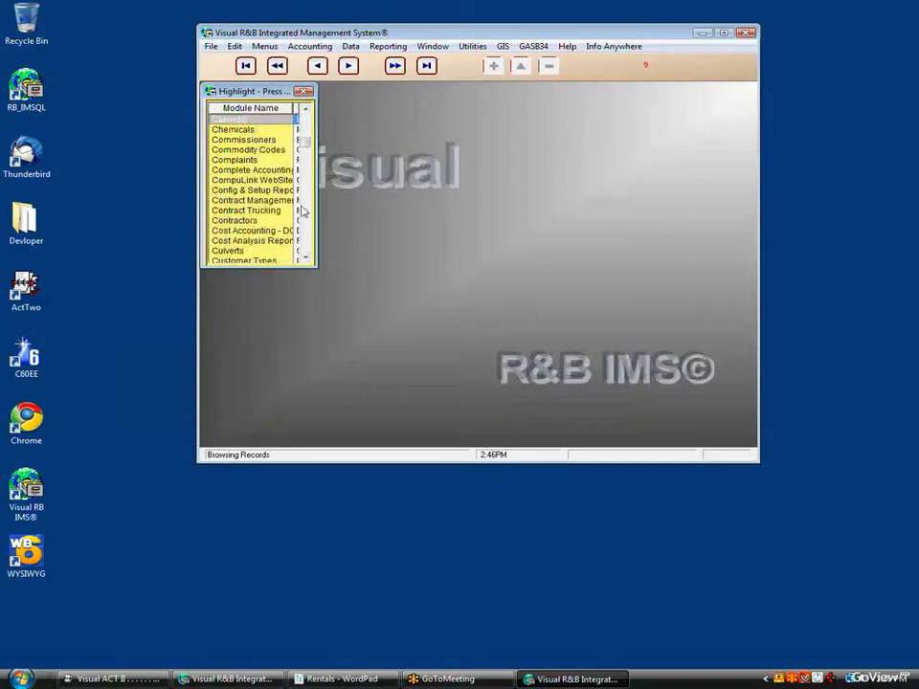
pyautogui.click(251, 160)
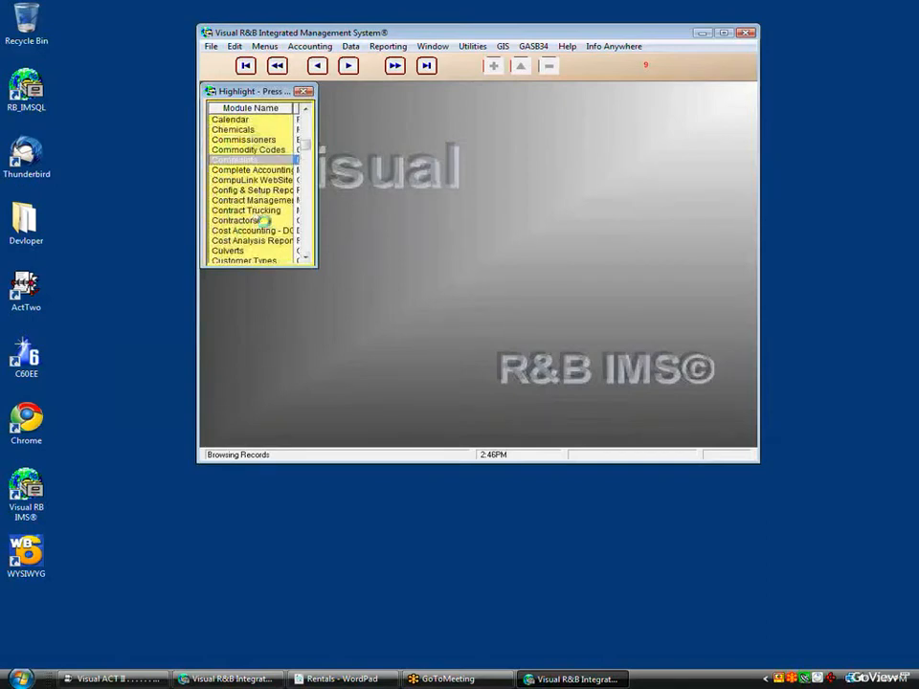
pyautogui.press('Down')
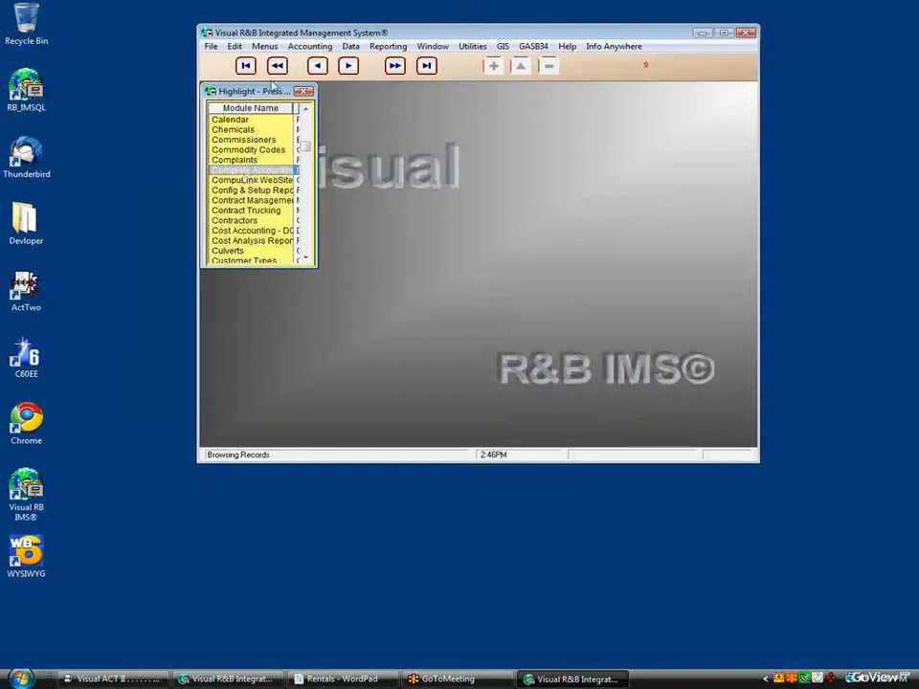
pyautogui.click(266, 47)
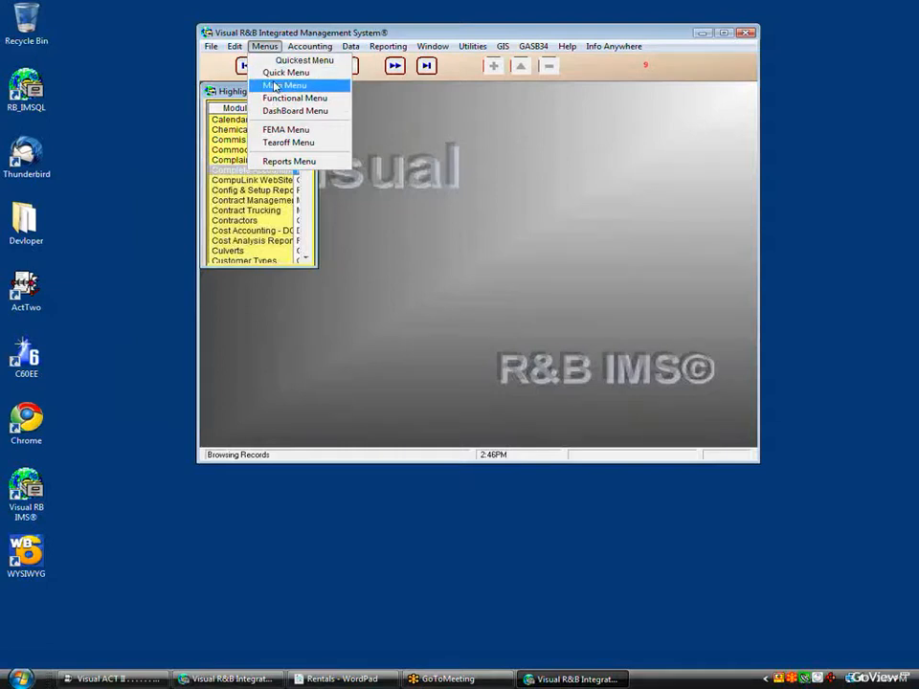
# Step: Switch to the Main Menu and close the Highlight module list window
pyautogui.click(278, 86)
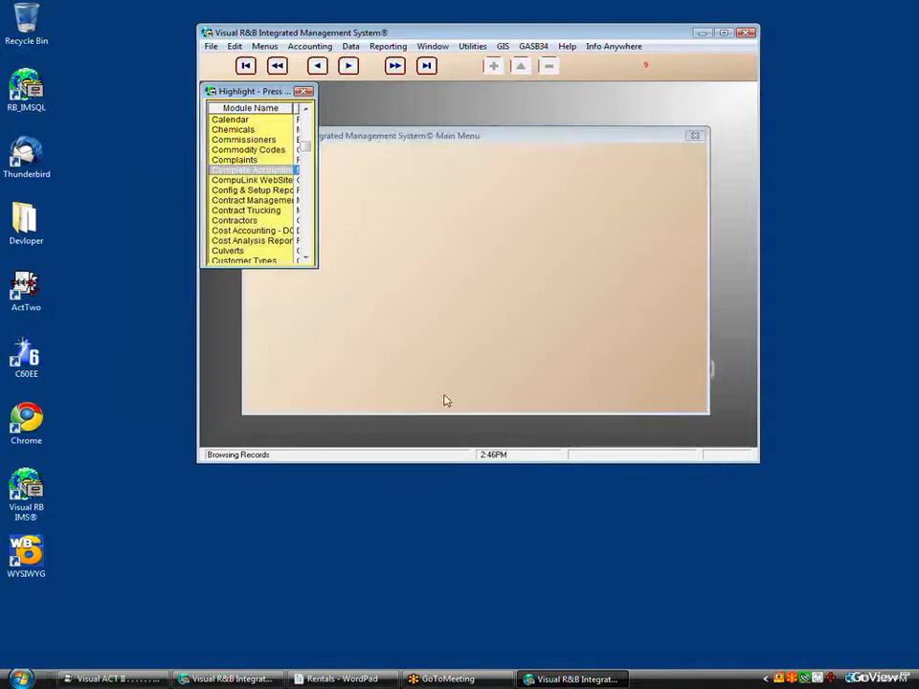
pyautogui.click(305, 92)
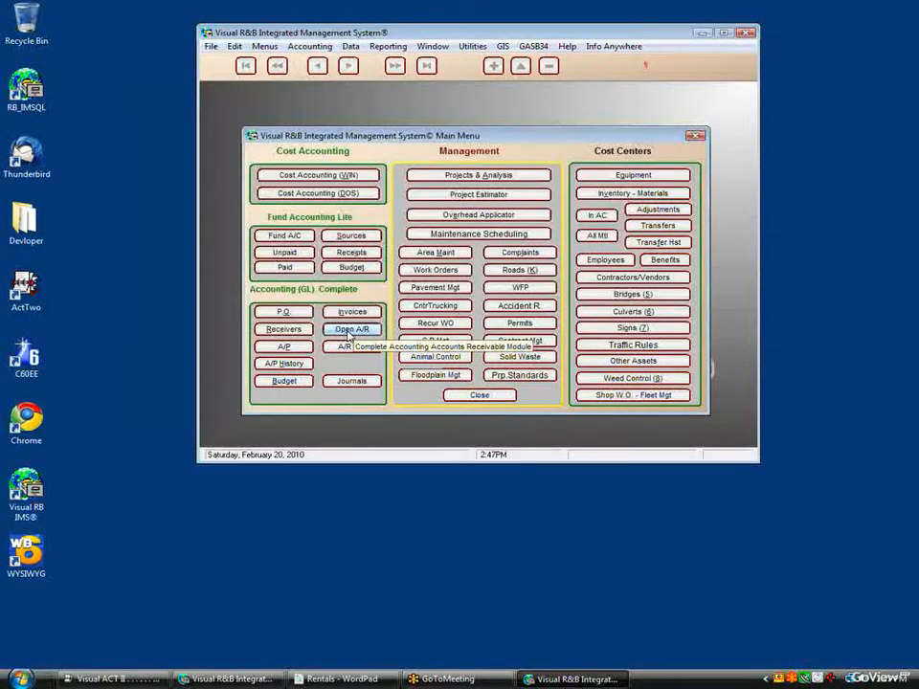
pyautogui.click(347, 382)
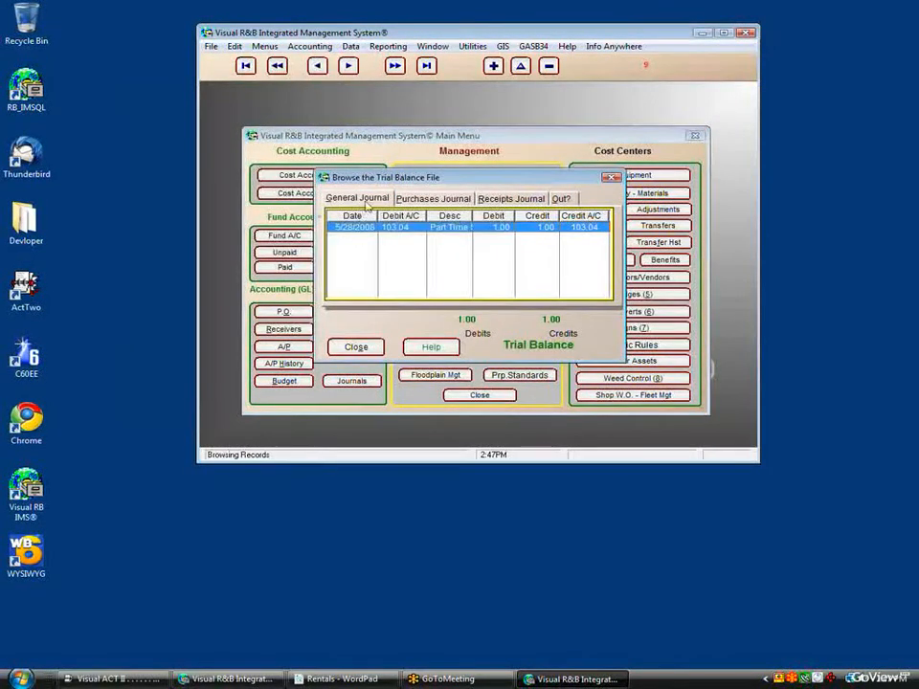
pyautogui.click(411, 200)
pyautogui.click(511, 199)
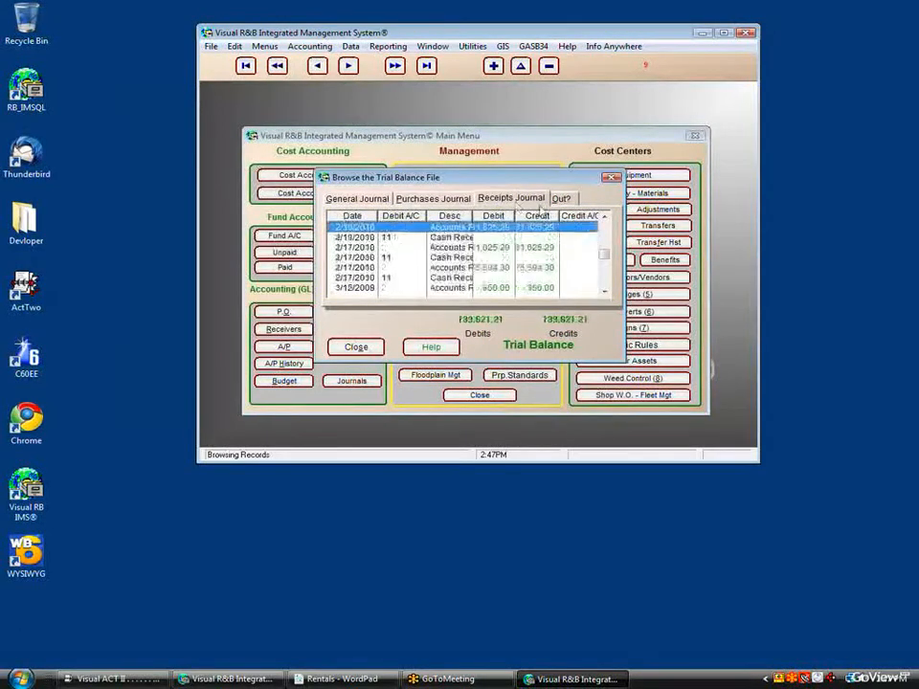
pyautogui.click(560, 199)
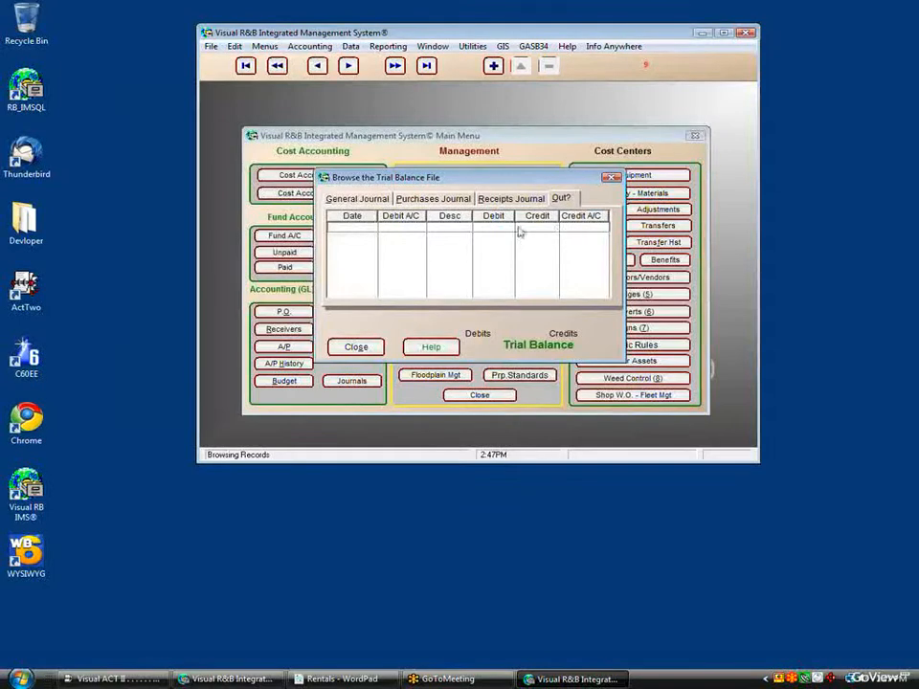
pyautogui.click(358, 347)
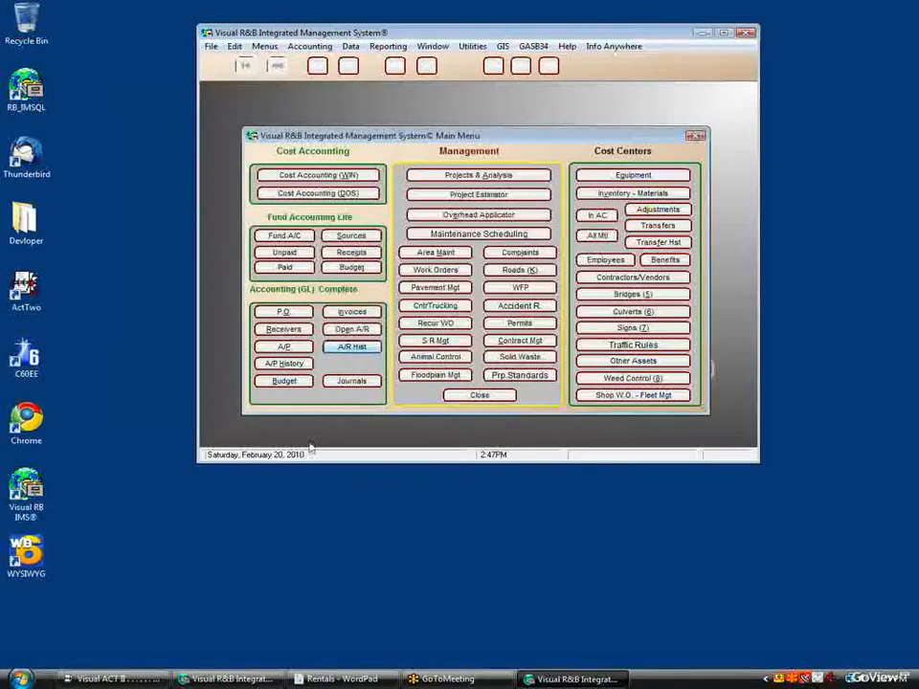
pyautogui.click(284, 382)
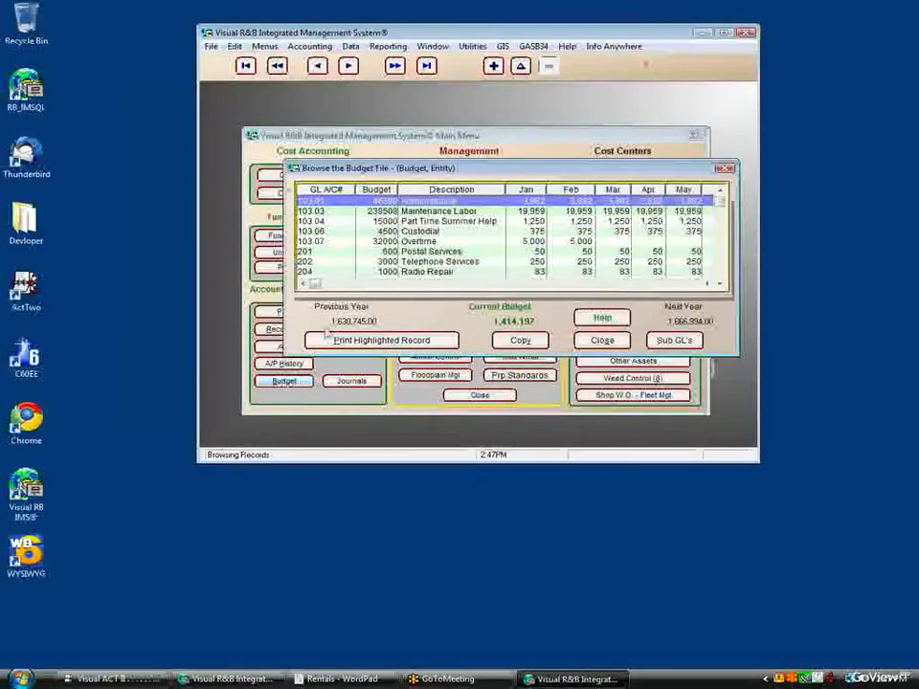
pyautogui.click(371, 213)
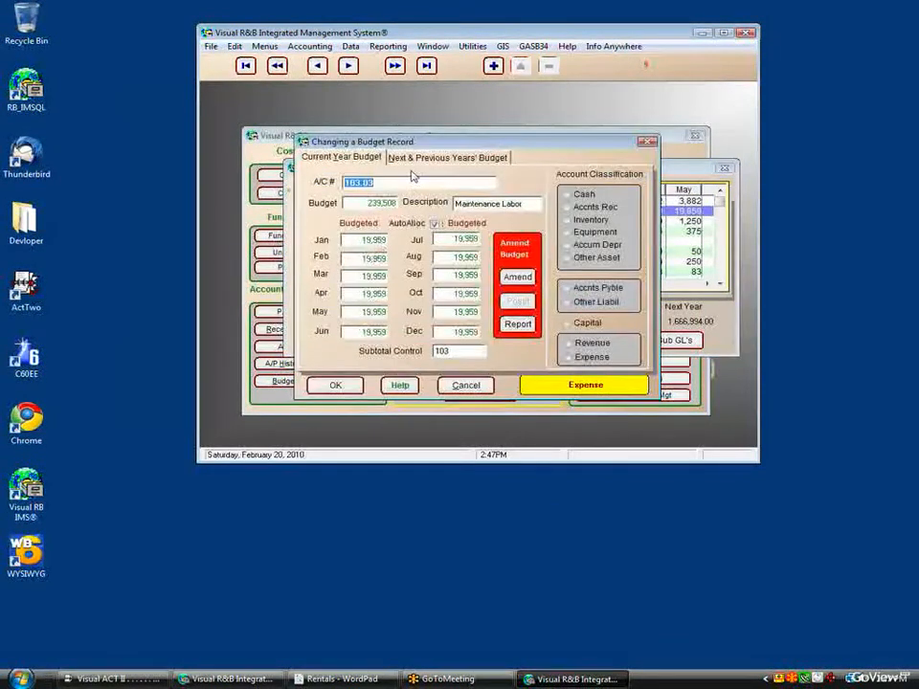
pyautogui.moveTo(417, 145); pyautogui.dragTo(444, 145)
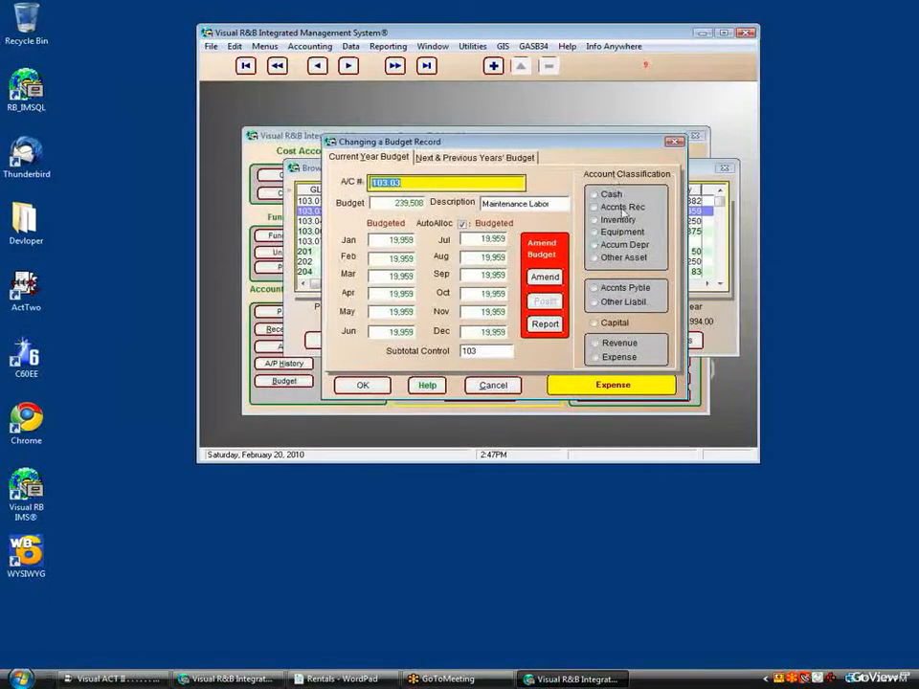
pyautogui.click(616, 323)
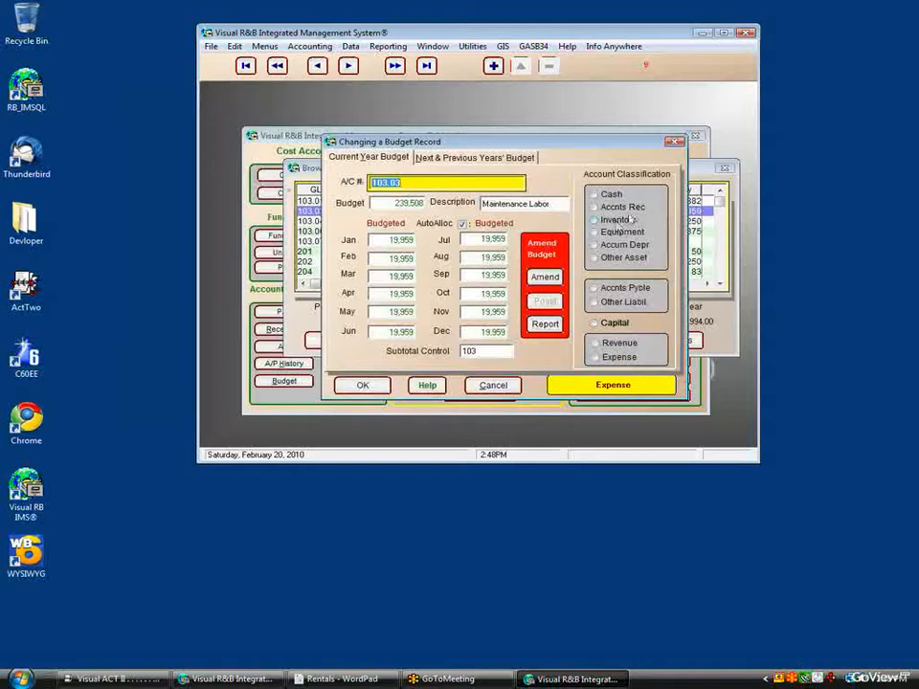
pyautogui.click(675, 142)
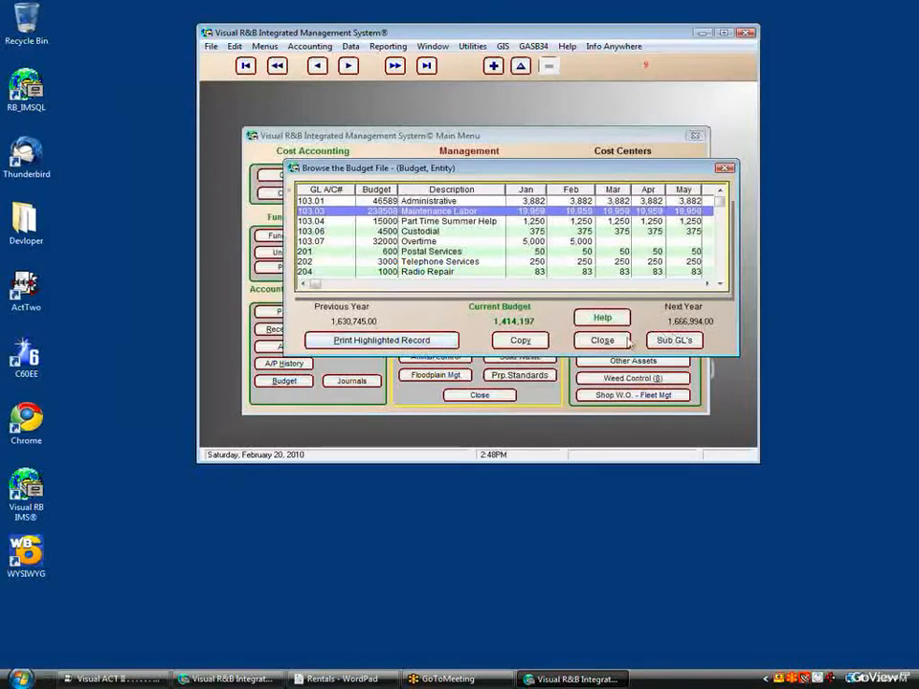
pyautogui.click(600, 342)
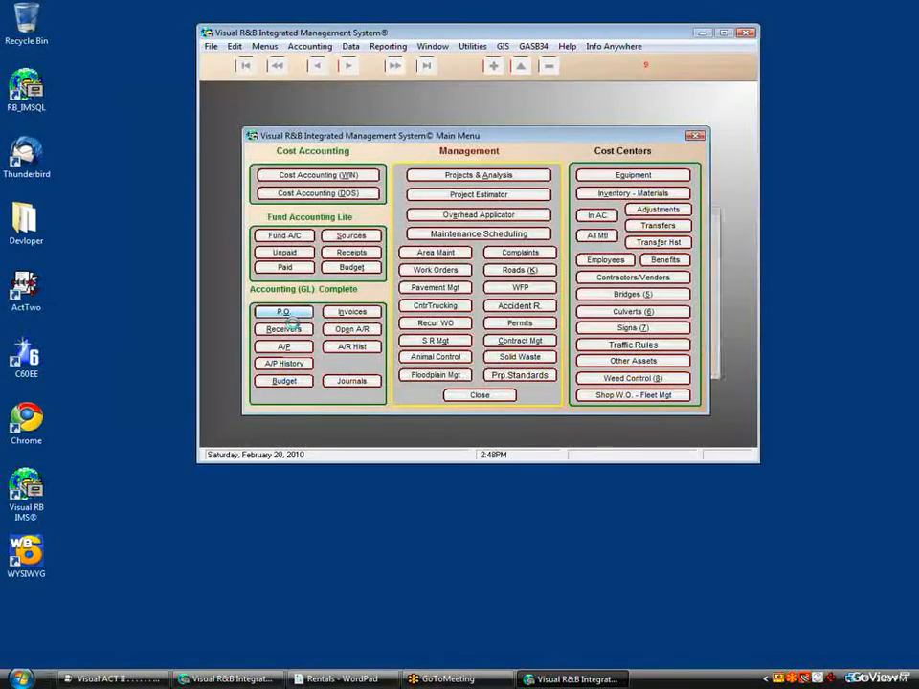
# Step: Start a new purchase order record with vendor AFD Pavement Marking
pyautogui.click(283, 314)
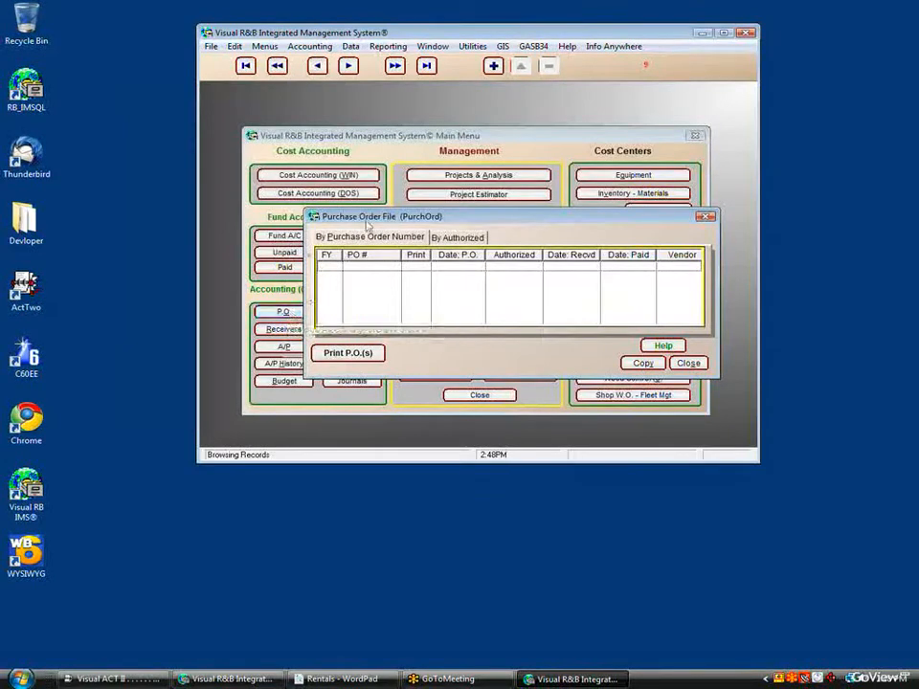
pyautogui.click(493, 65)
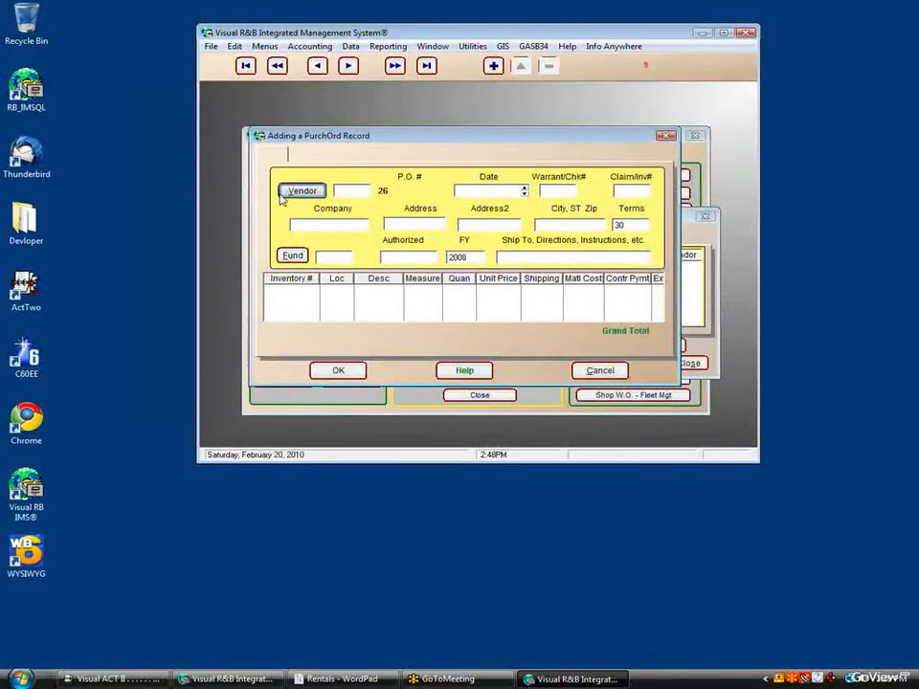
pyautogui.click(291, 193)
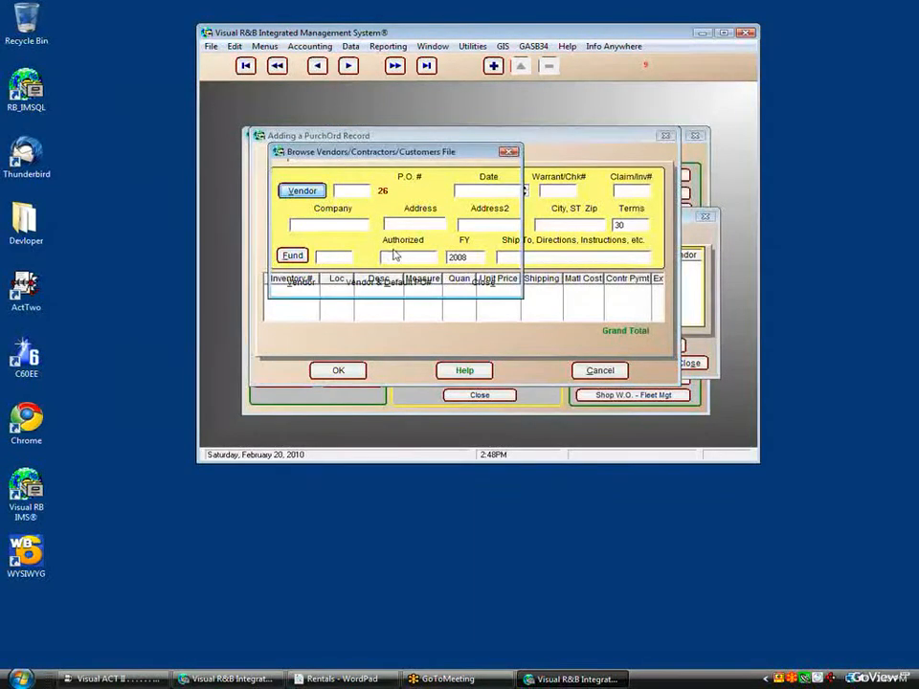
pyautogui.click(358, 234)
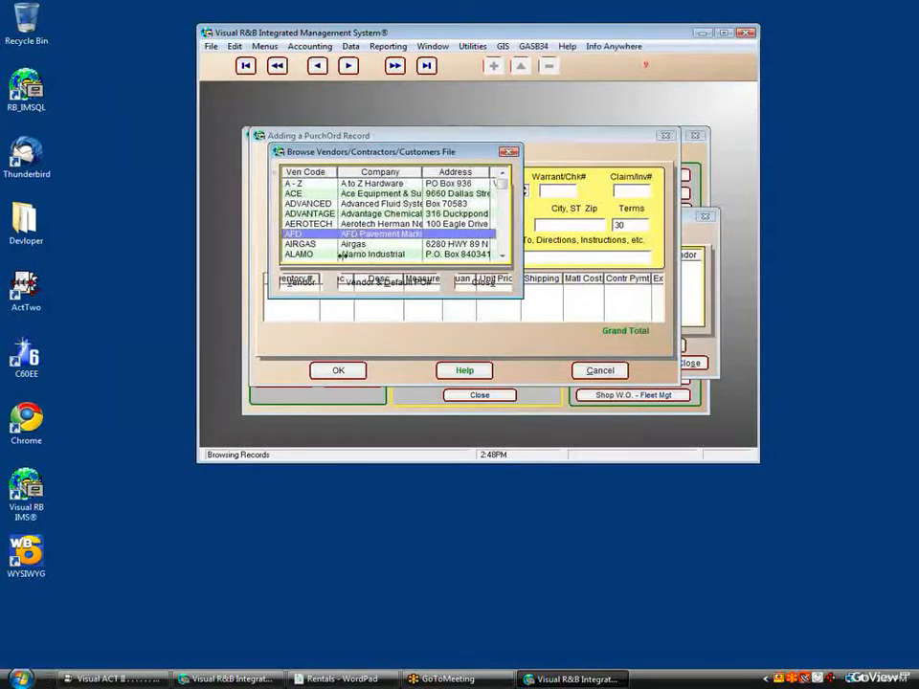
pyautogui.click(302, 284)
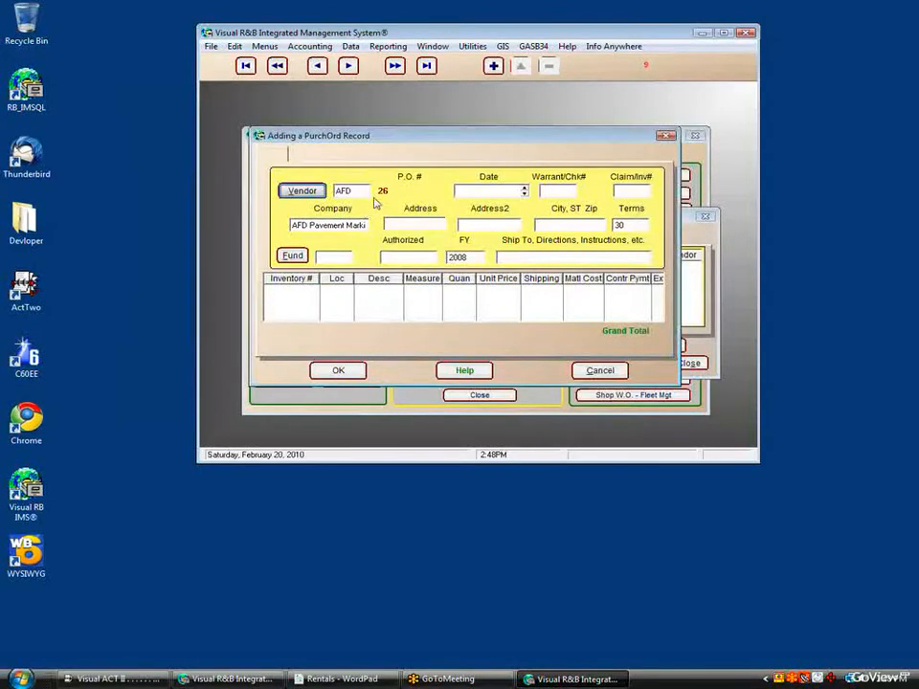
# Step: Date the order 8/08/2008, enter claim/invoice number 1, and charge it to fund 347.01
pyautogui.click(502, 194)
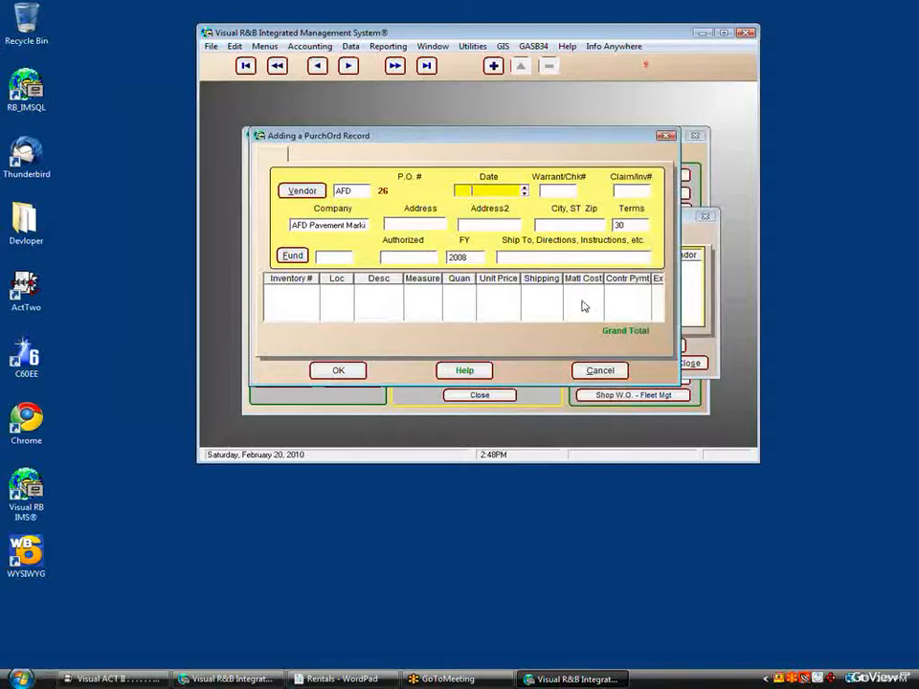
pyautogui.write('080808')
pyautogui.click(572, 194)
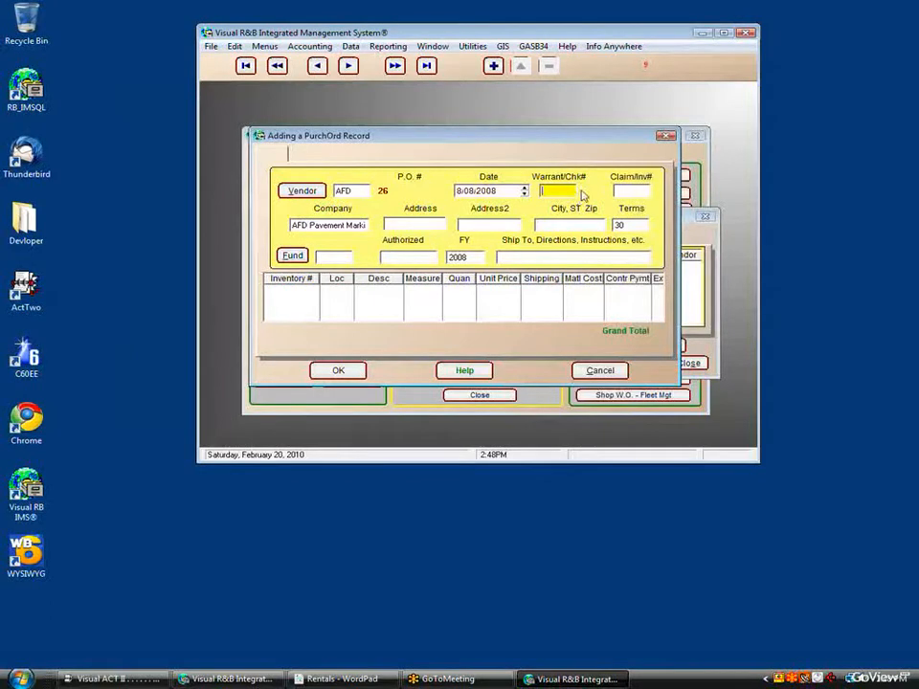
pyautogui.click(635, 194)
pyautogui.write('1234')
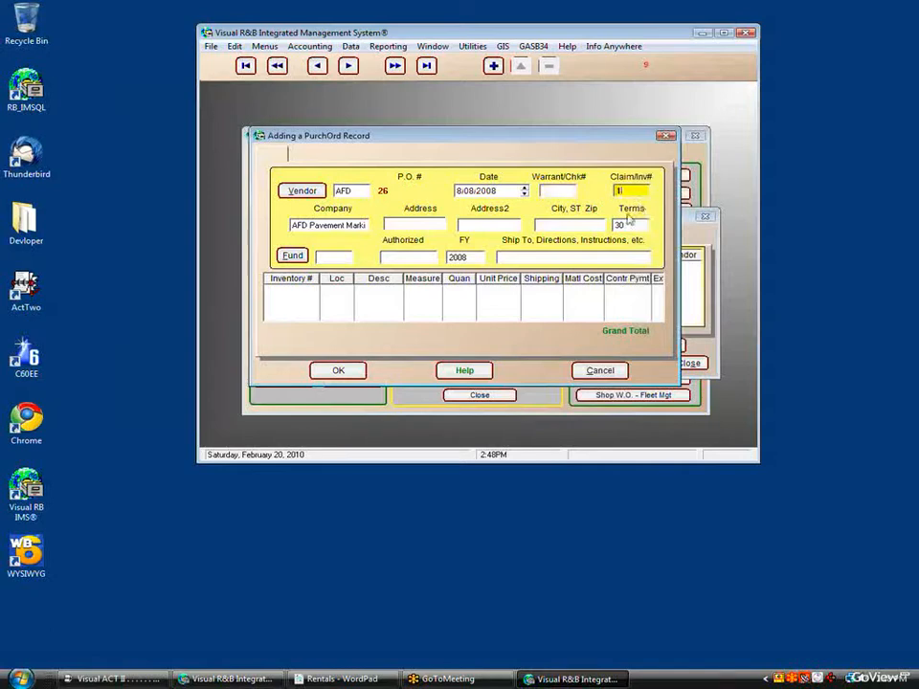
pyautogui.click(419, 227)
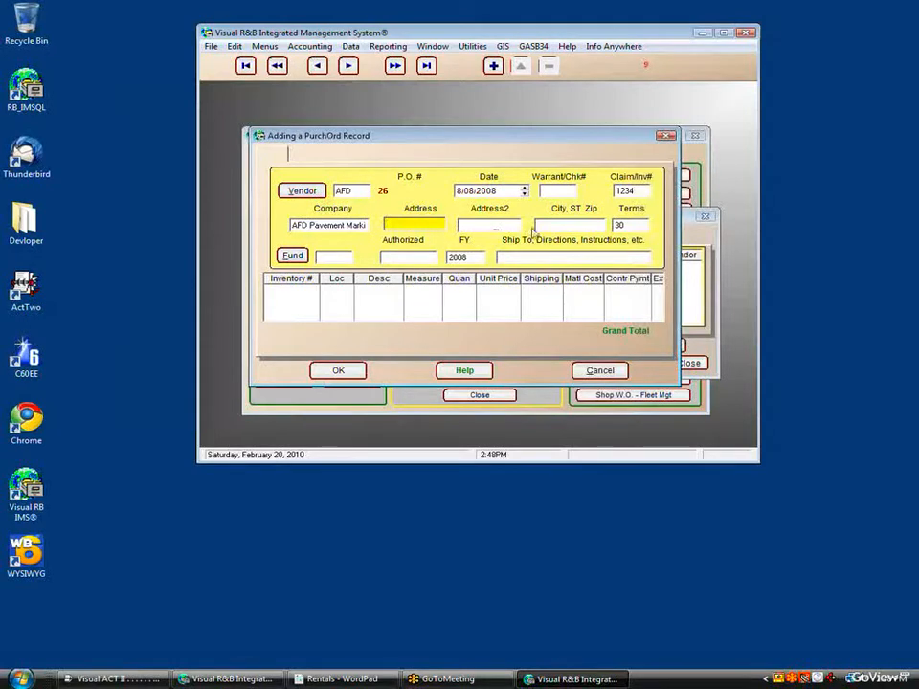
pyautogui.click(301, 261)
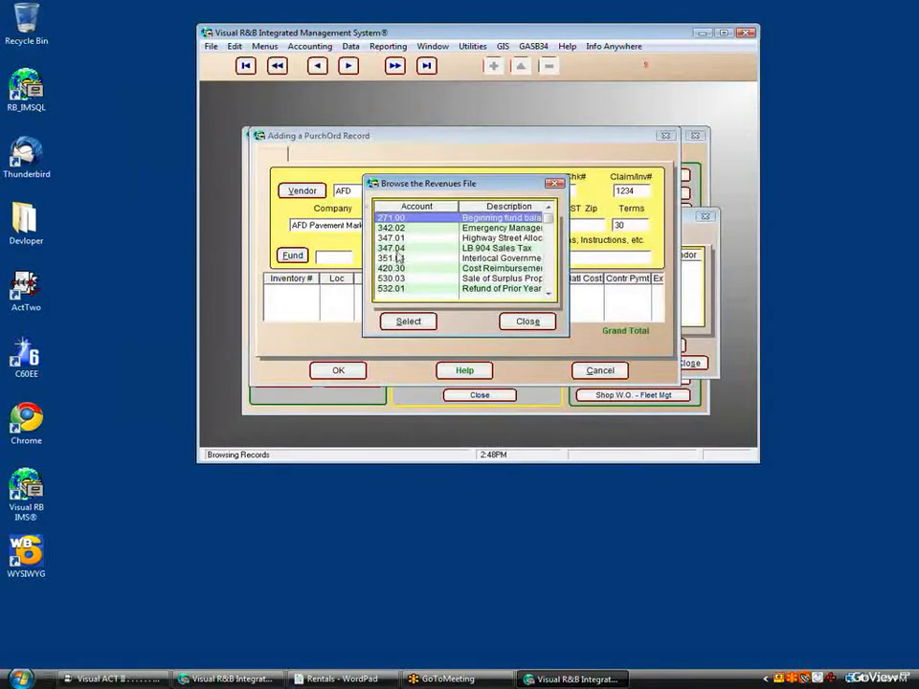
pyautogui.press('Down')
pyautogui.press('Down')
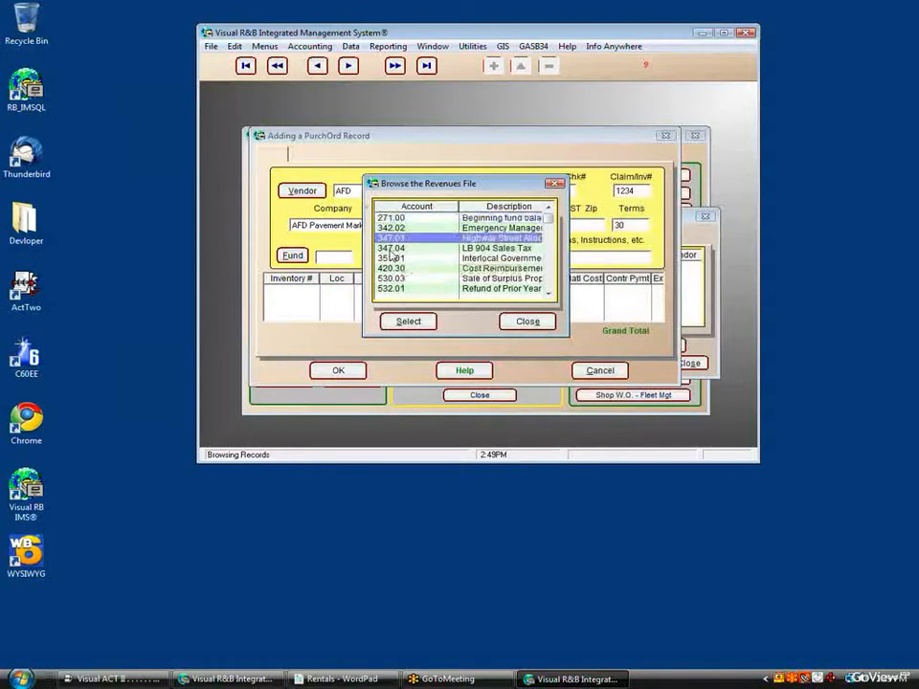
pyautogui.click(402, 322)
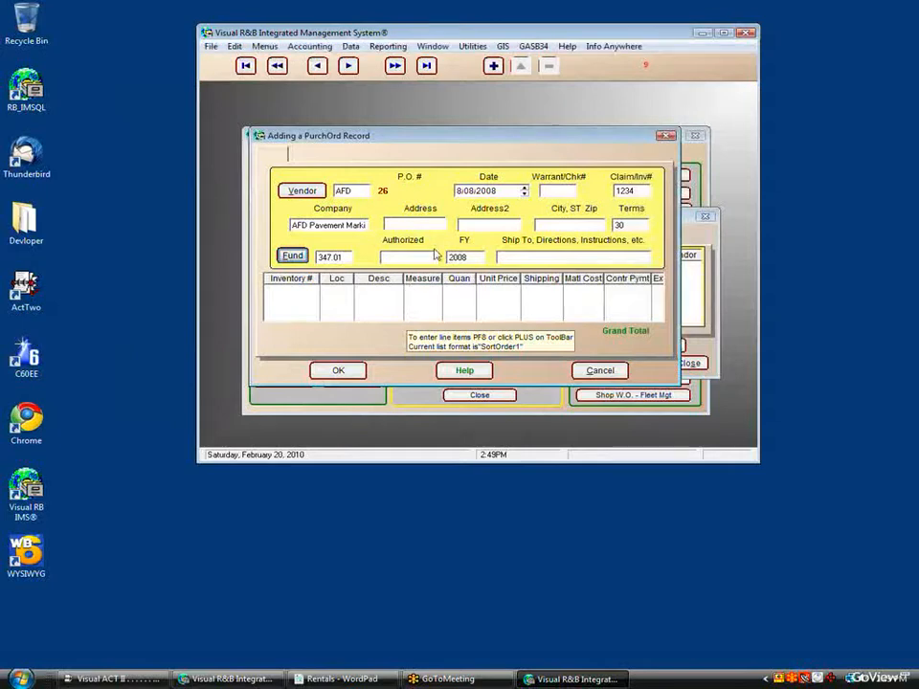
# Step: Add a purchase order line for inventory item Y INTERSECTION
pyautogui.click(493, 65)
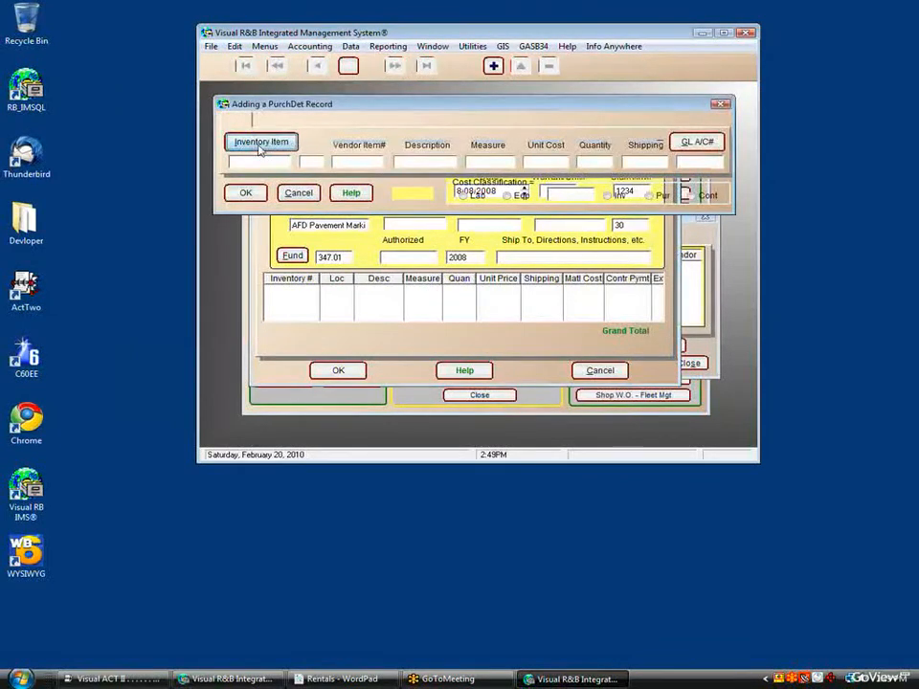
pyautogui.click(259, 146)
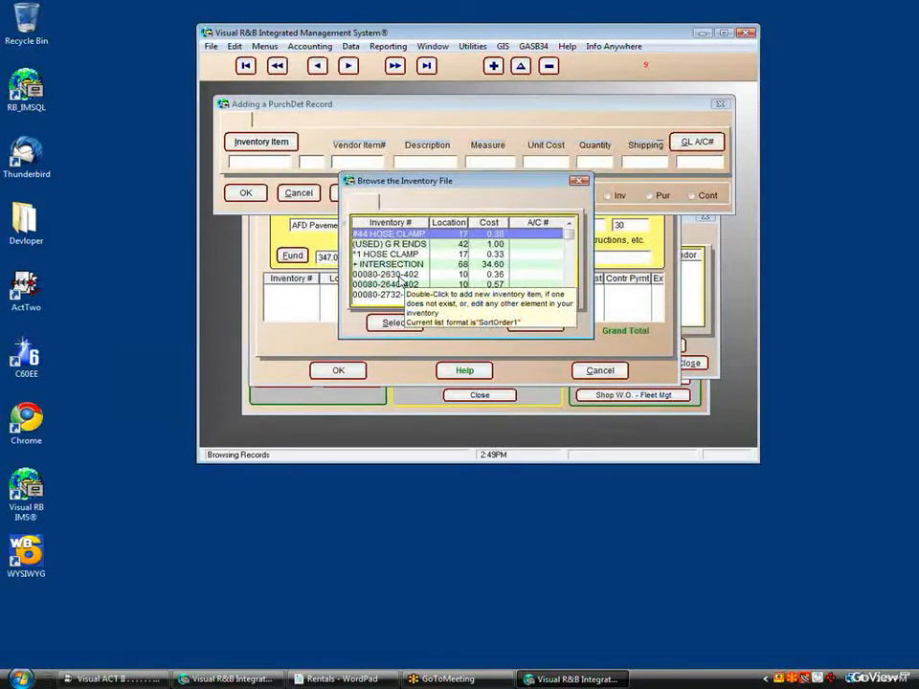
pyautogui.press('y')
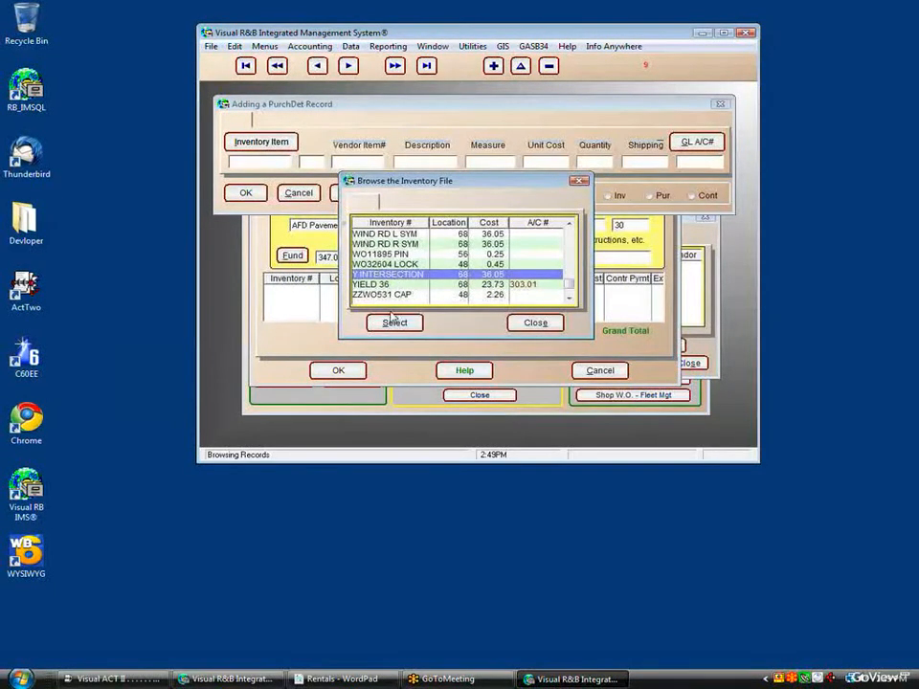
pyautogui.click(392, 322)
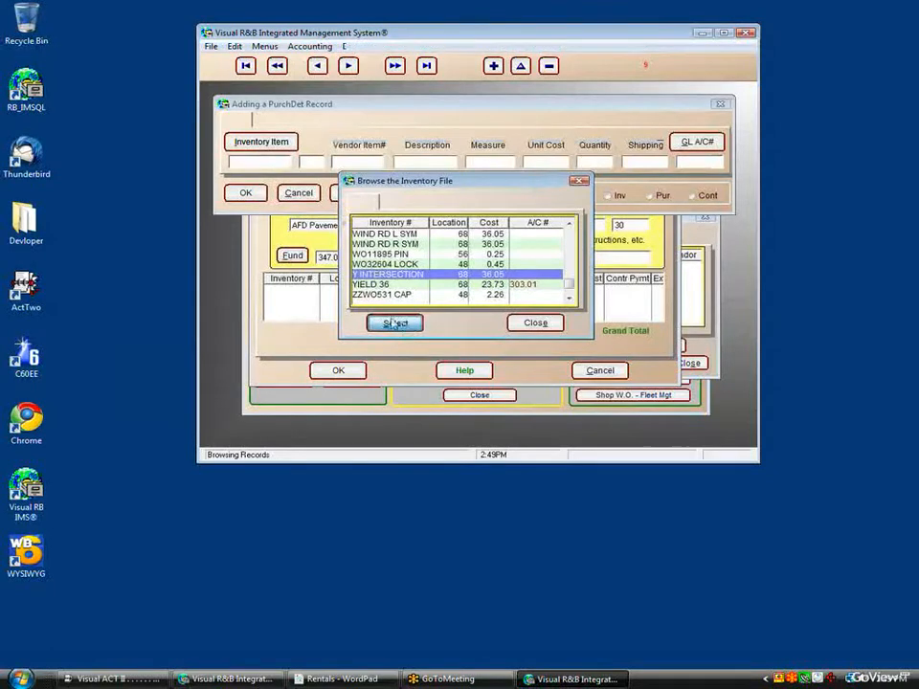
# Step: Enter vendor item 124455, unit cost 38.25 and quantity 6, classed as inventory cost
pyautogui.click(344, 161)
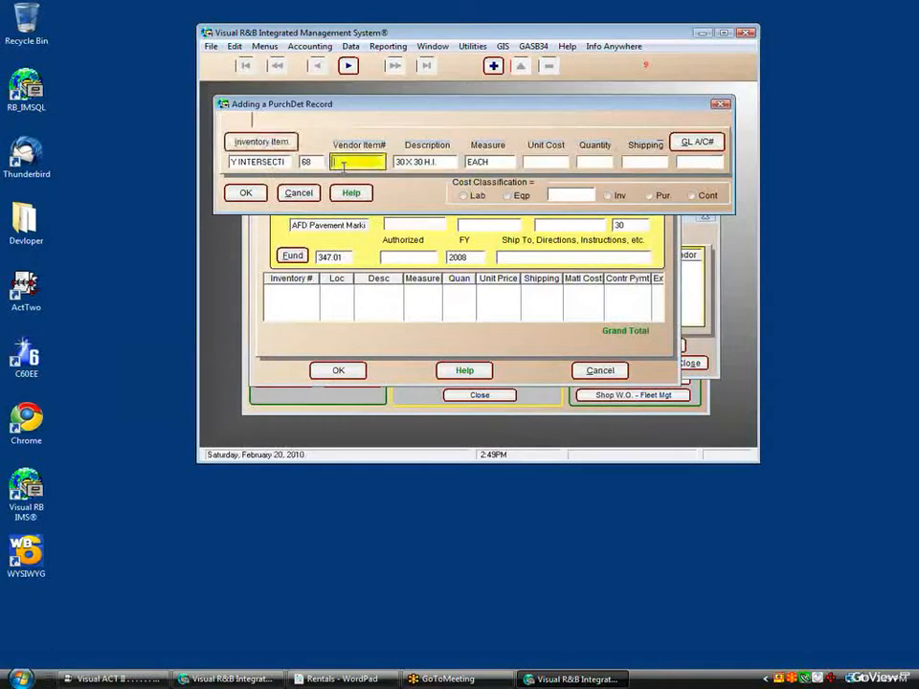
pyautogui.write('124455')
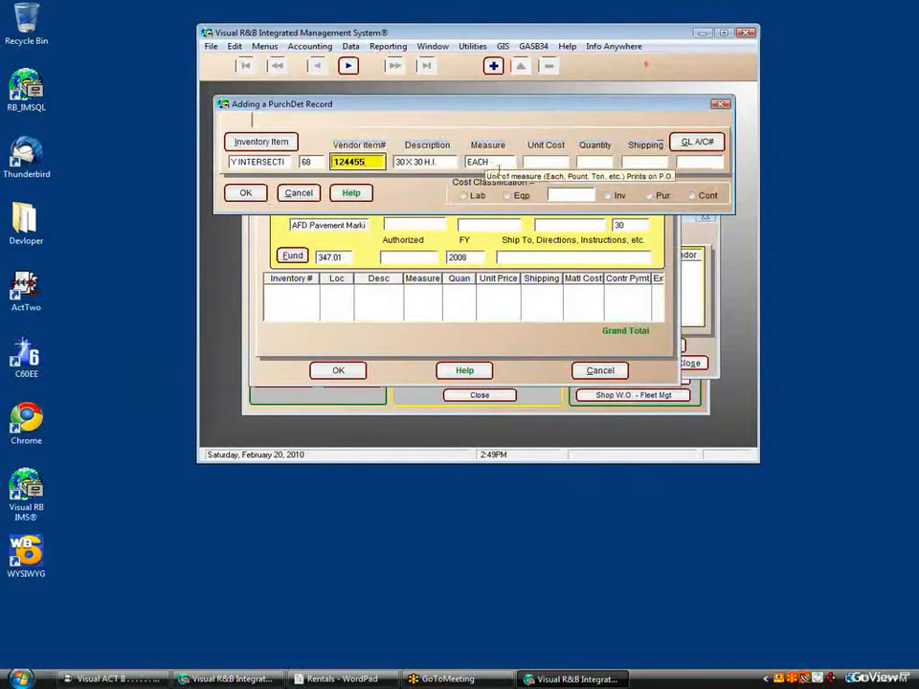
pyautogui.click(540, 165)
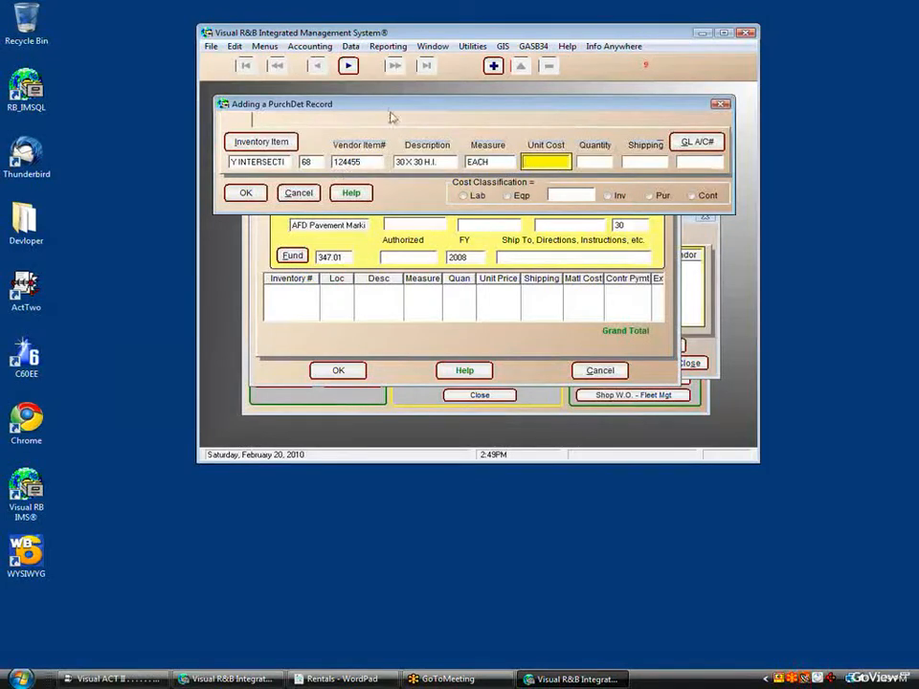
pyautogui.moveTo(391, 113); pyautogui.dragTo(393, 121)
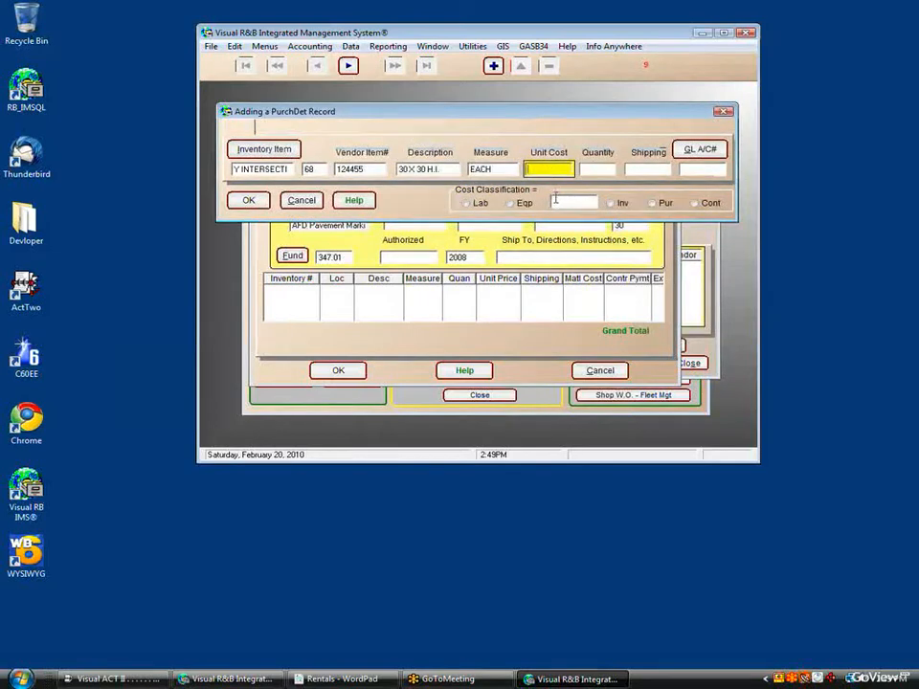
pyautogui.moveTo(555, 197)
pyautogui.write('38.25')
pyautogui.click(593, 169)
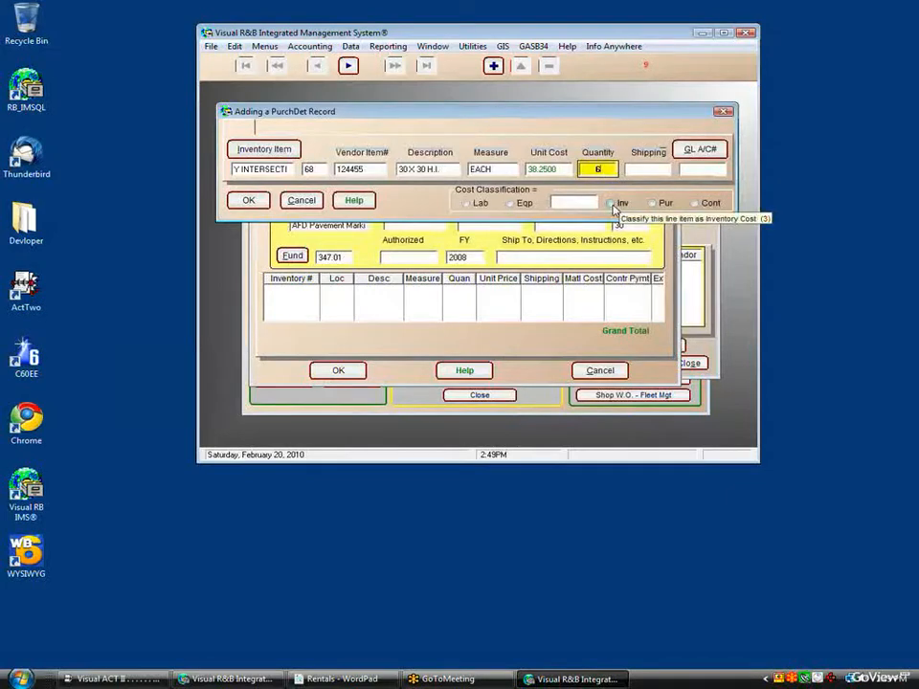
pyautogui.click(613, 204)
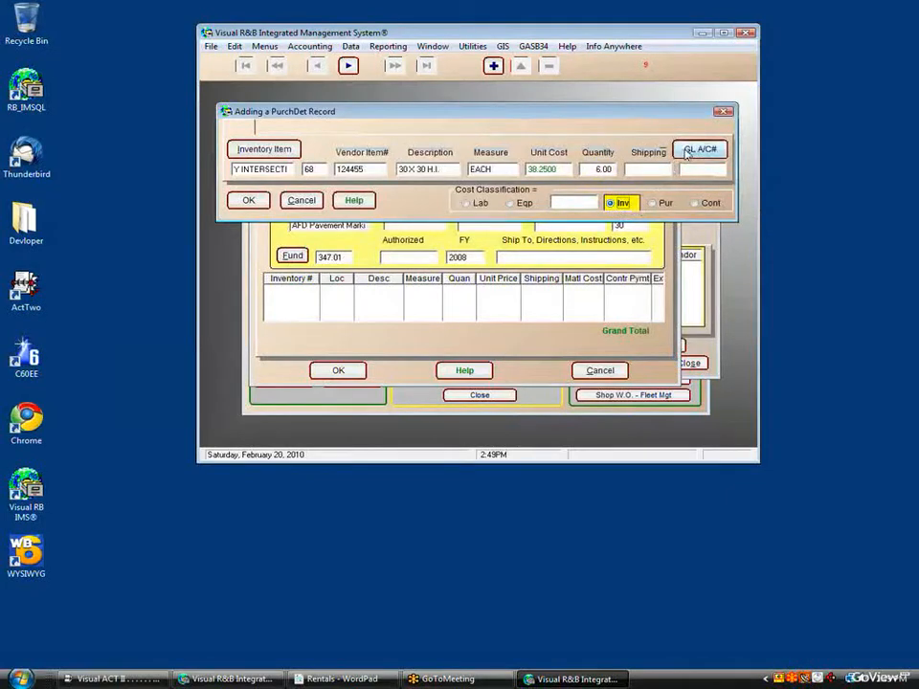
pyautogui.click(690, 151)
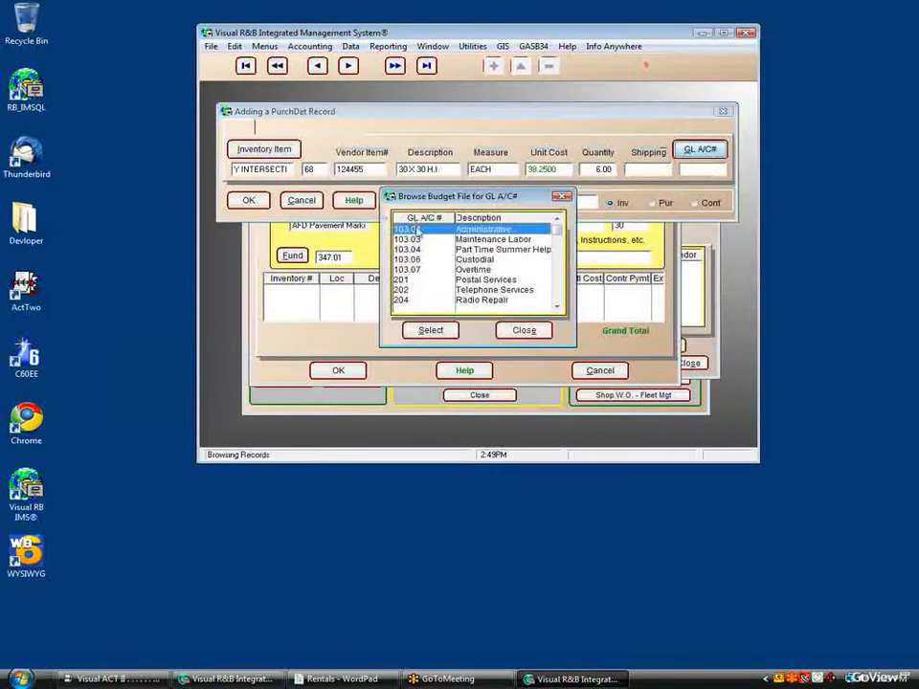
# Step: Assign the Signs GL account 303.01 to the Y INTERSECTION line and save the line
pyautogui.click(454, 280)
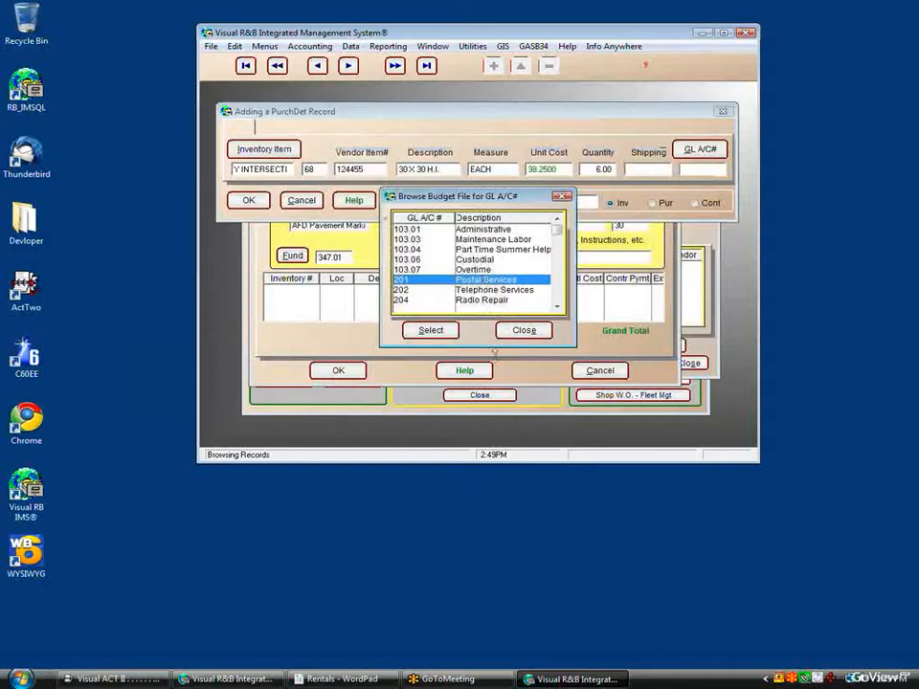
pyautogui.press('Down')
pyautogui.press('Down')
pyautogui.press('Down')
pyautogui.press('Down')
pyautogui.press('Down')
pyautogui.press('Down')
pyautogui.press('Down')
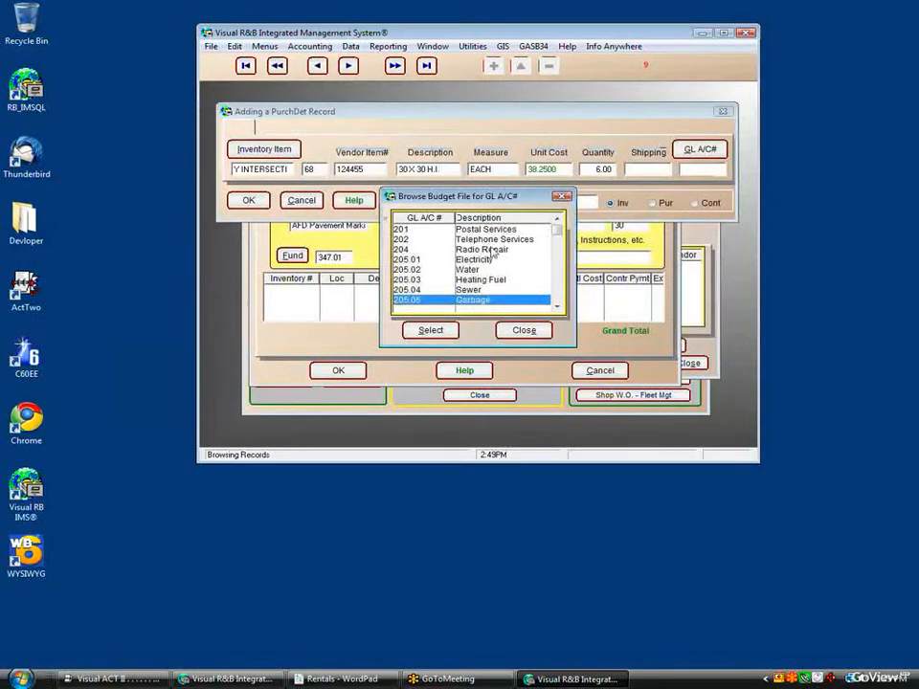
pyautogui.click(482, 220)
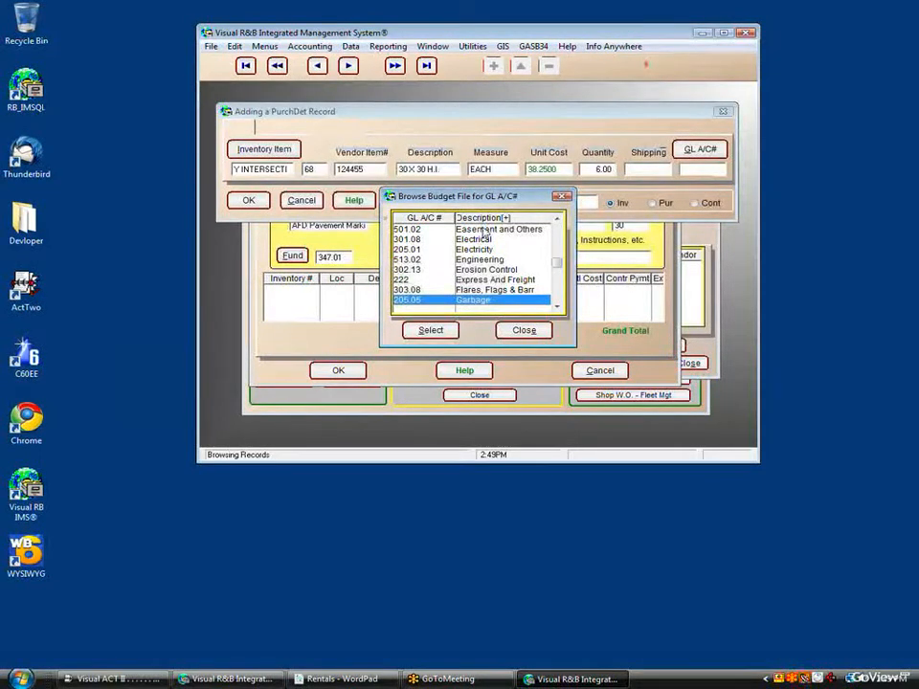
pyautogui.press('s')
pyautogui.press('Down')
pyautogui.press('Down')
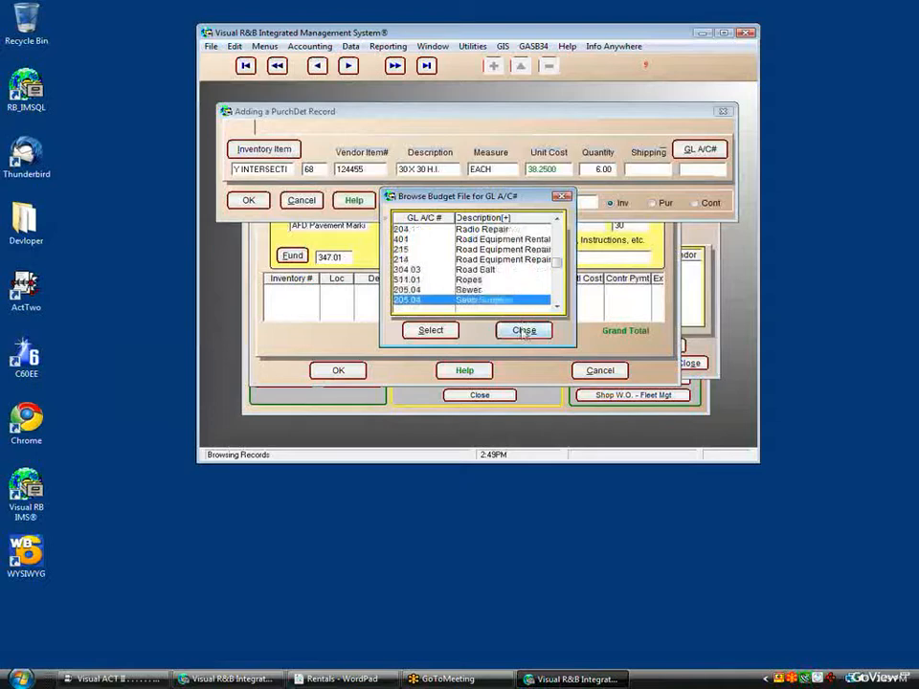
pyautogui.press('Down')
pyautogui.press('Down')
pyautogui.press('Down')
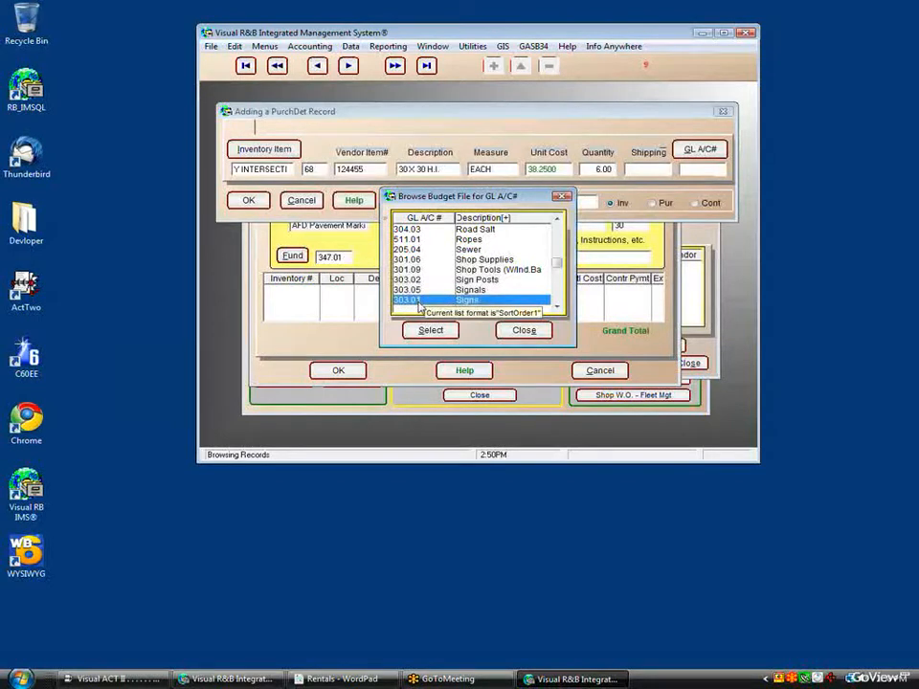
pyautogui.click(430, 329)
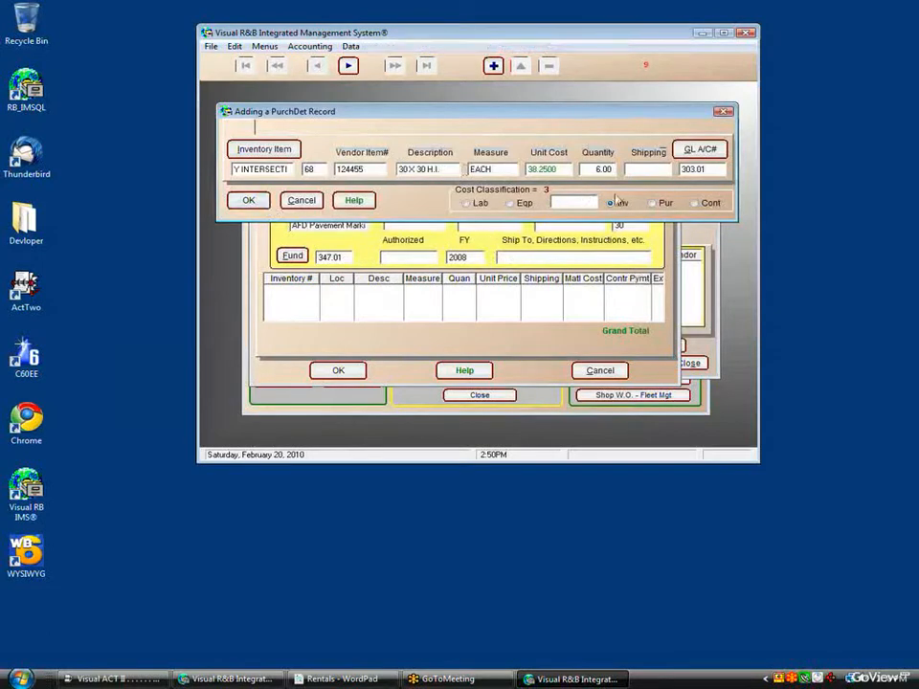
pyautogui.click(253, 203)
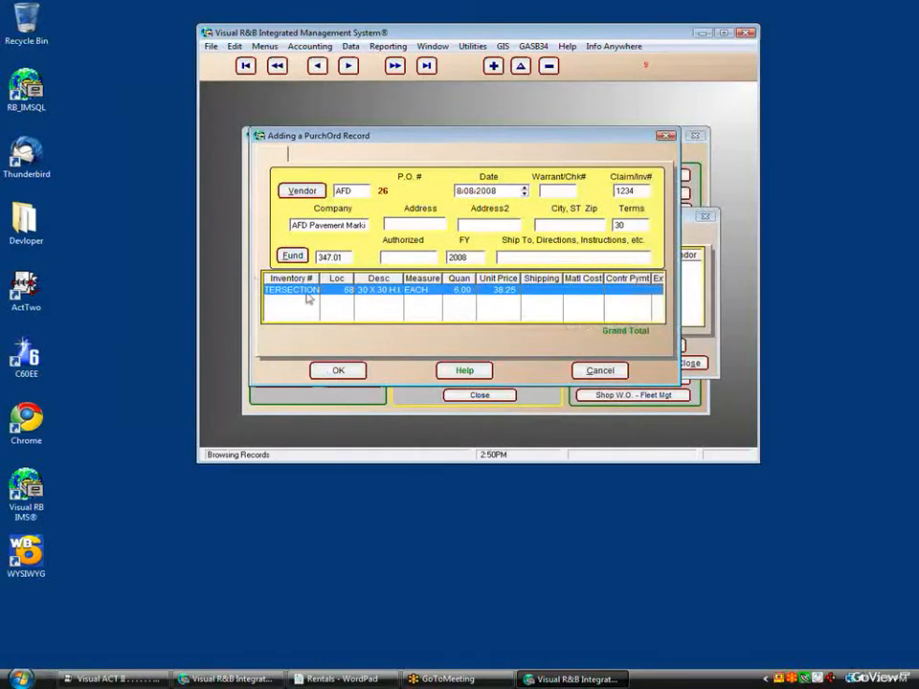
# Step: Save purchase order 26 to the Purchase Order File
pyautogui.click(339, 371)
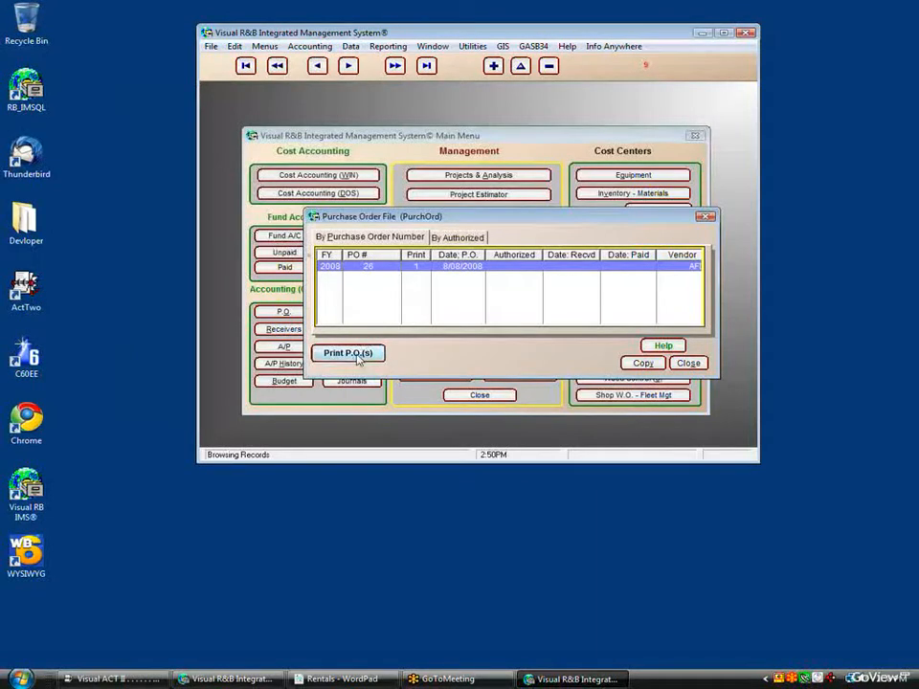
# Step: Preview purchase order 2008-26 (total 229.50) and confirm it printed OK
pyautogui.click(352, 354)
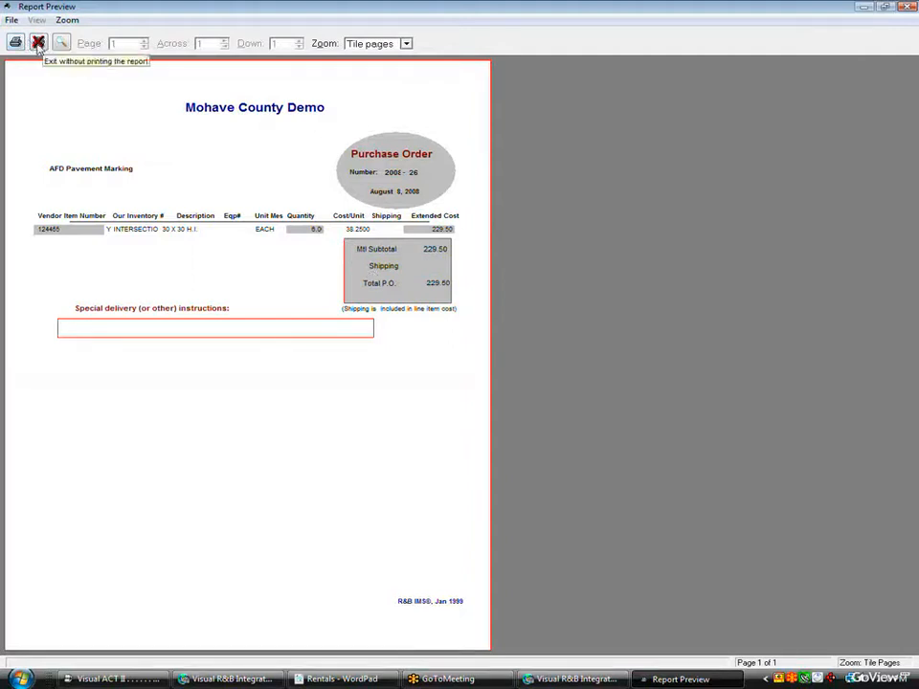
pyautogui.click(39, 44)
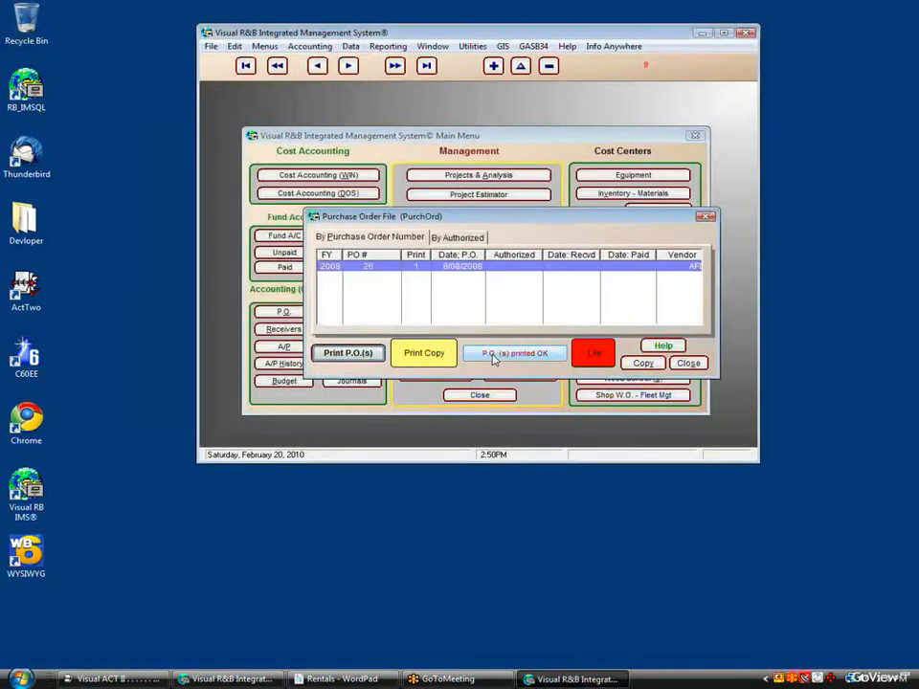
pyautogui.click(494, 356)
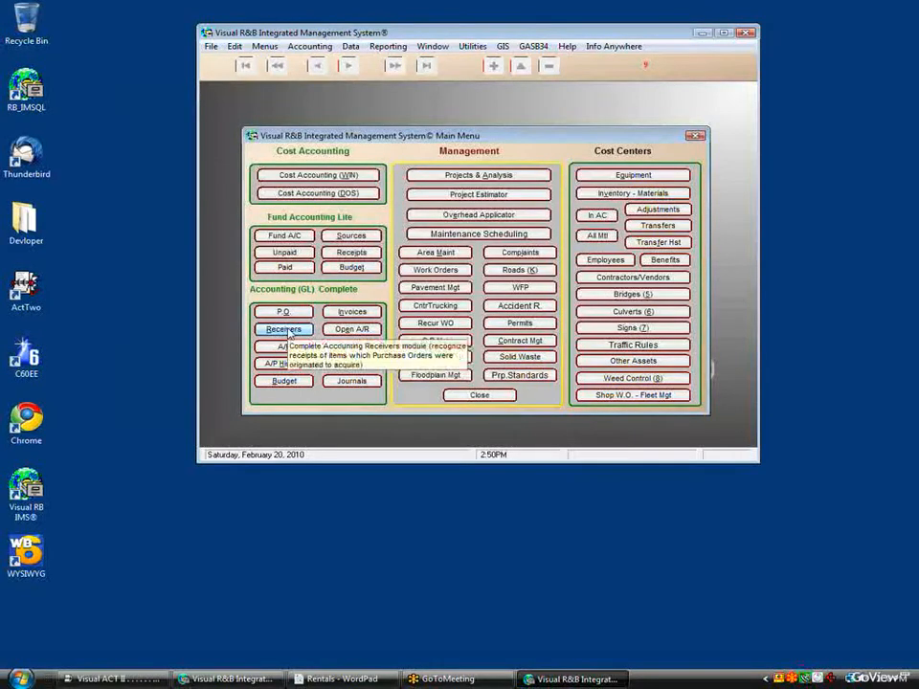
# Step: Receive PO 26's Y INTERSECTION line, posting the 229.50 material receipt, and close the receiver
pyautogui.click(290, 332)
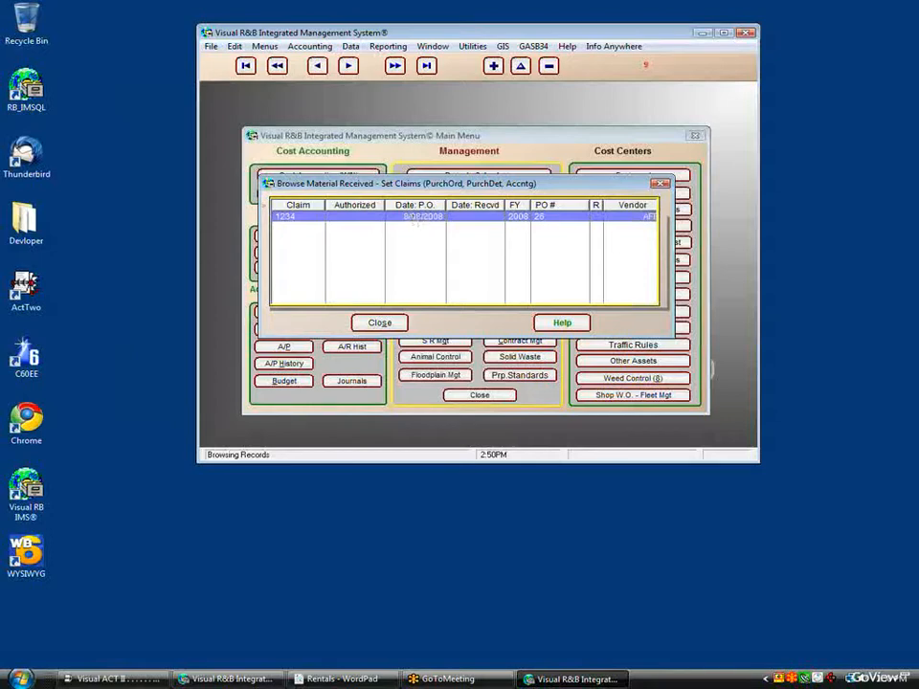
pyautogui.doubleClick(414, 218)
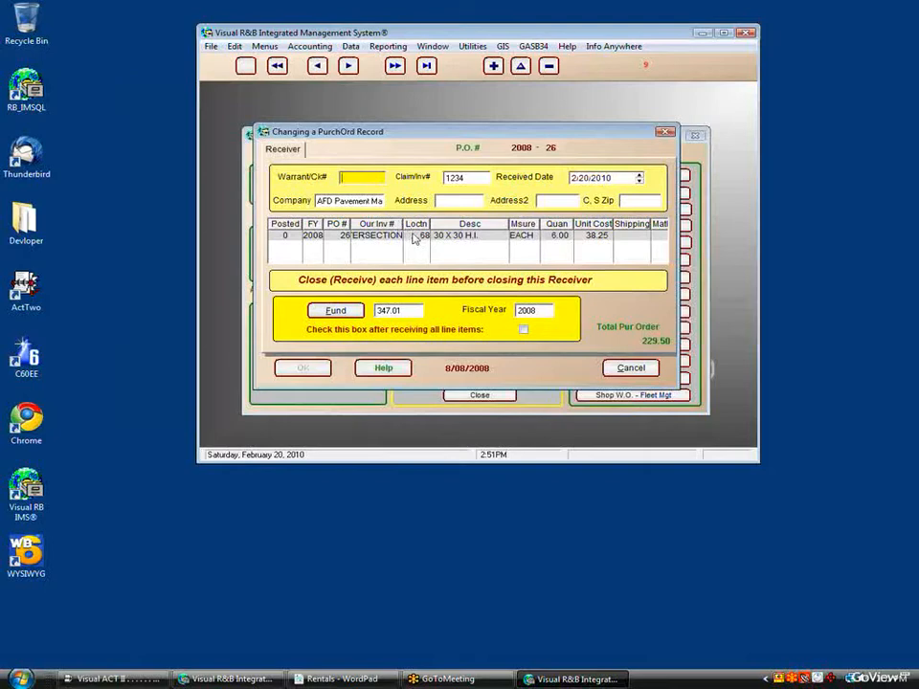
pyautogui.doubleClick(414, 238)
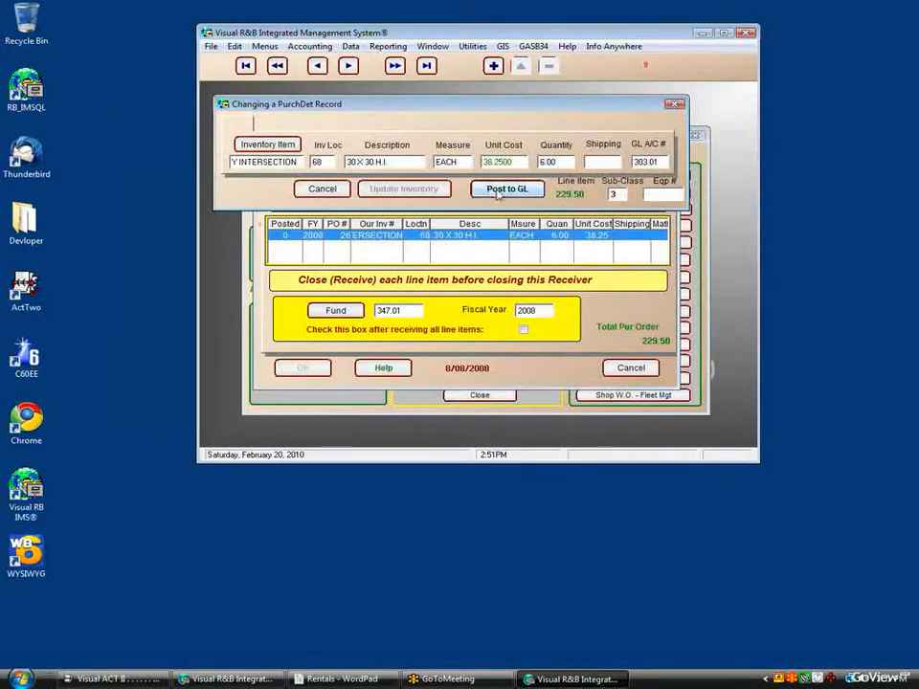
pyautogui.click(519, 196)
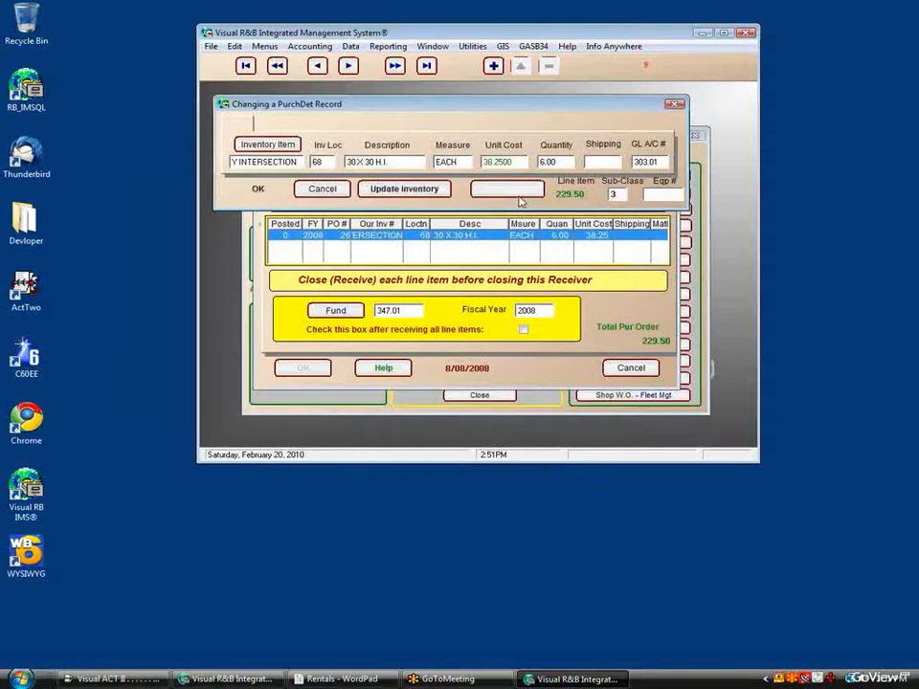
pyautogui.click(272, 287)
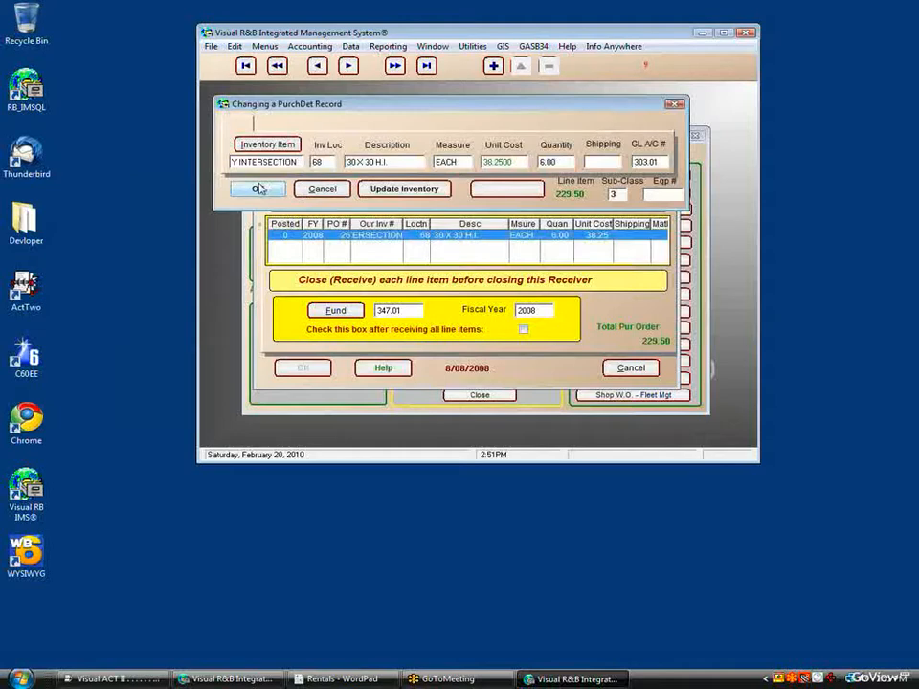
pyautogui.click(258, 188)
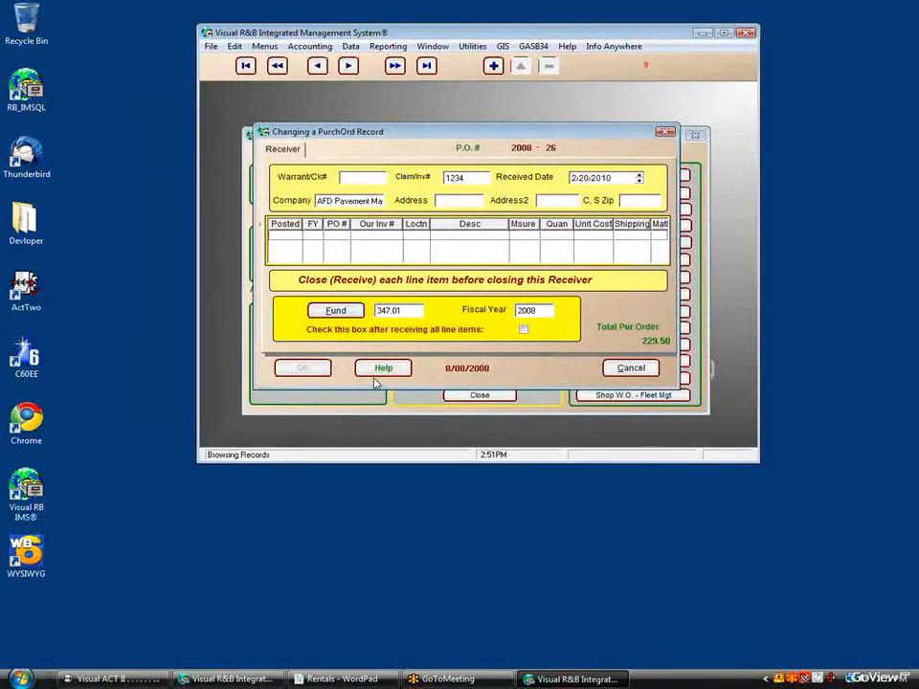
pyautogui.click(524, 331)
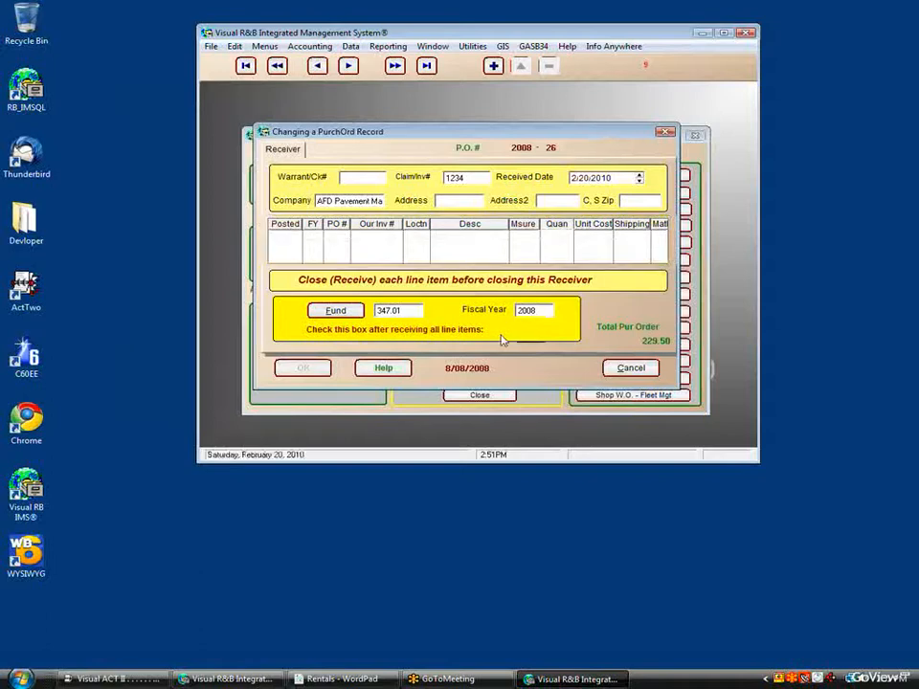
pyautogui.click(301, 369)
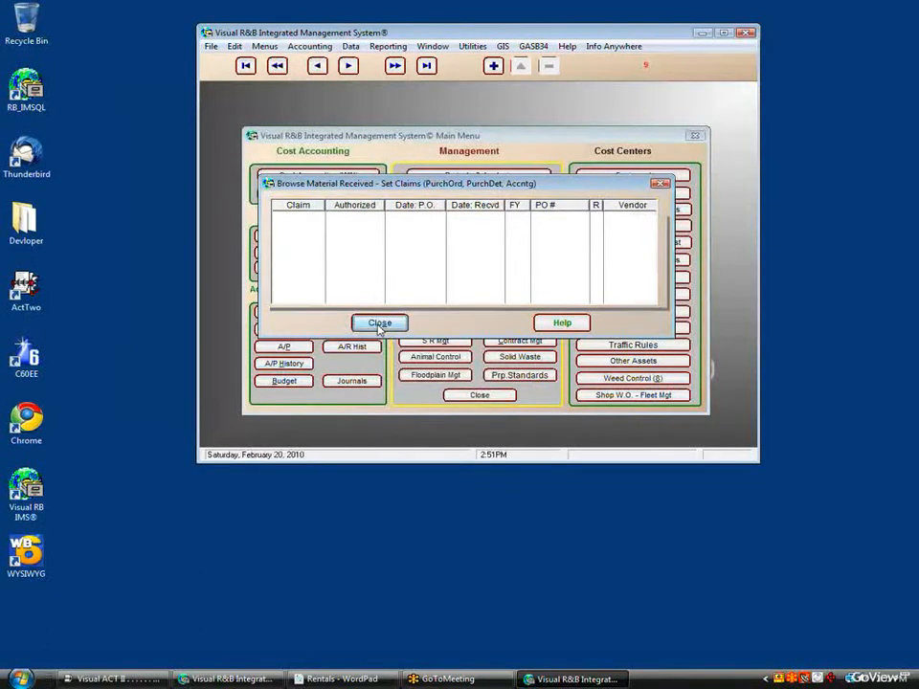
pyautogui.click(380, 323)
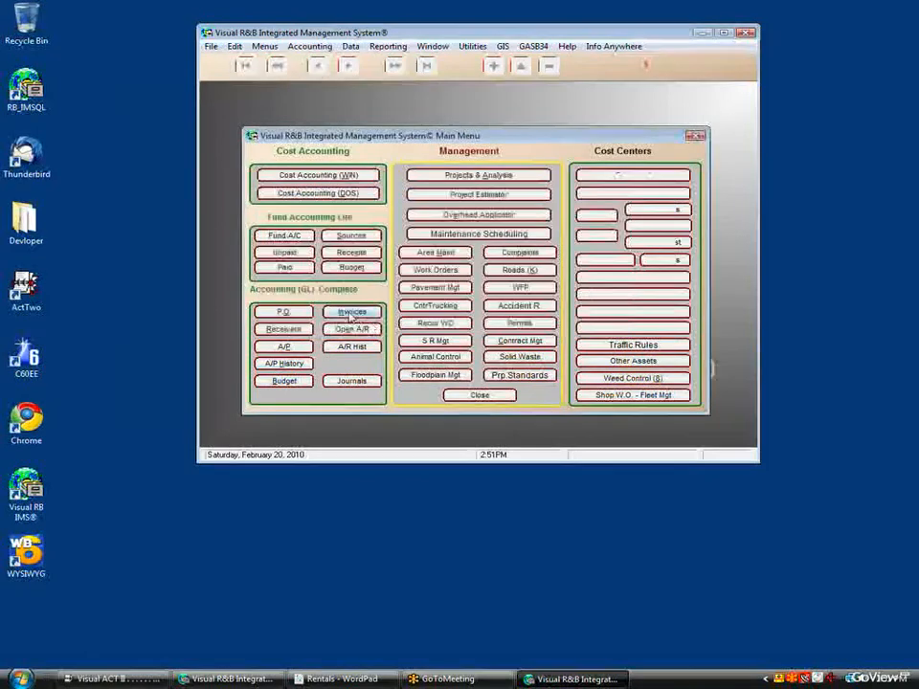
# Step: Pay purchase order 26 in full for 229.50 from the open accounts payable list
pyautogui.click(286, 349)
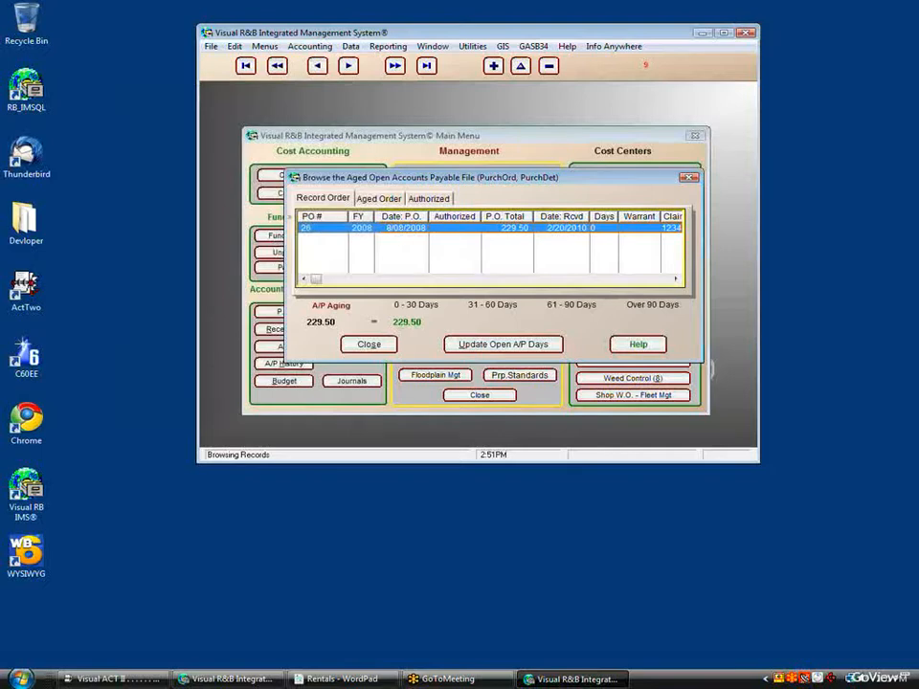
pyautogui.doubleClick(496, 228)
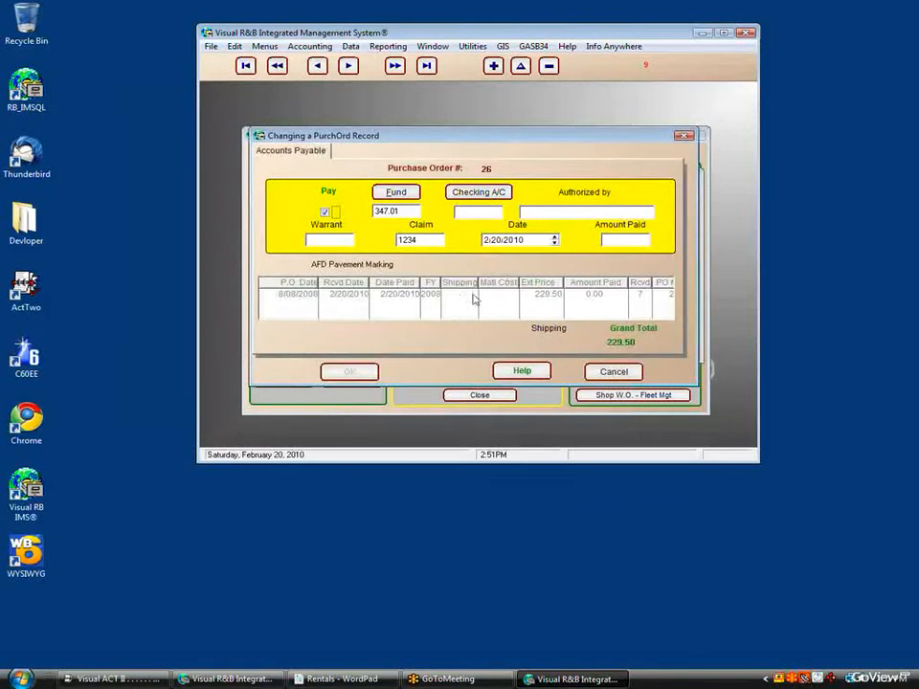
pyautogui.click(627, 245)
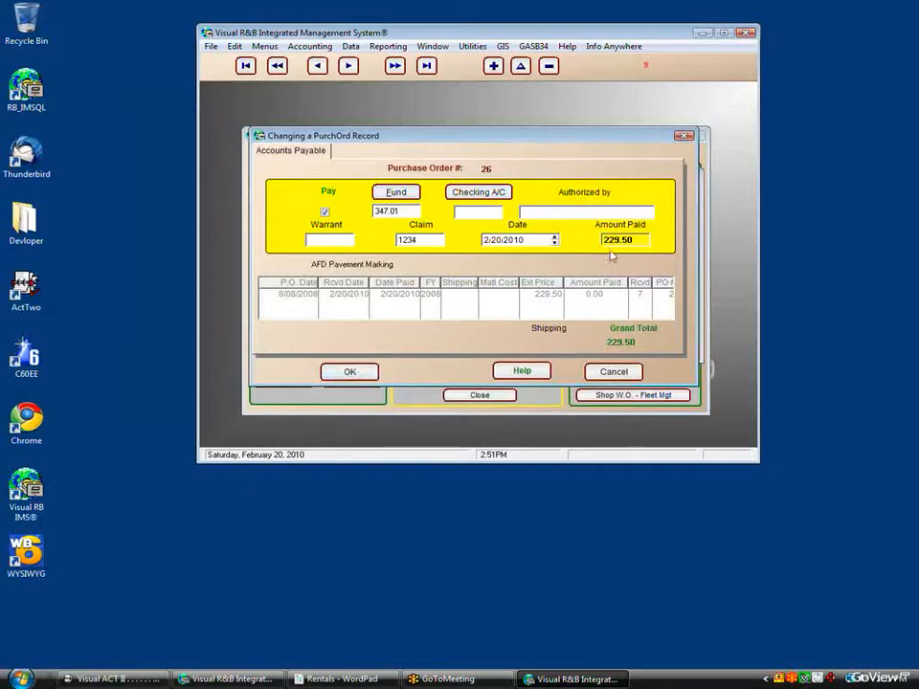
pyautogui.click(350, 373)
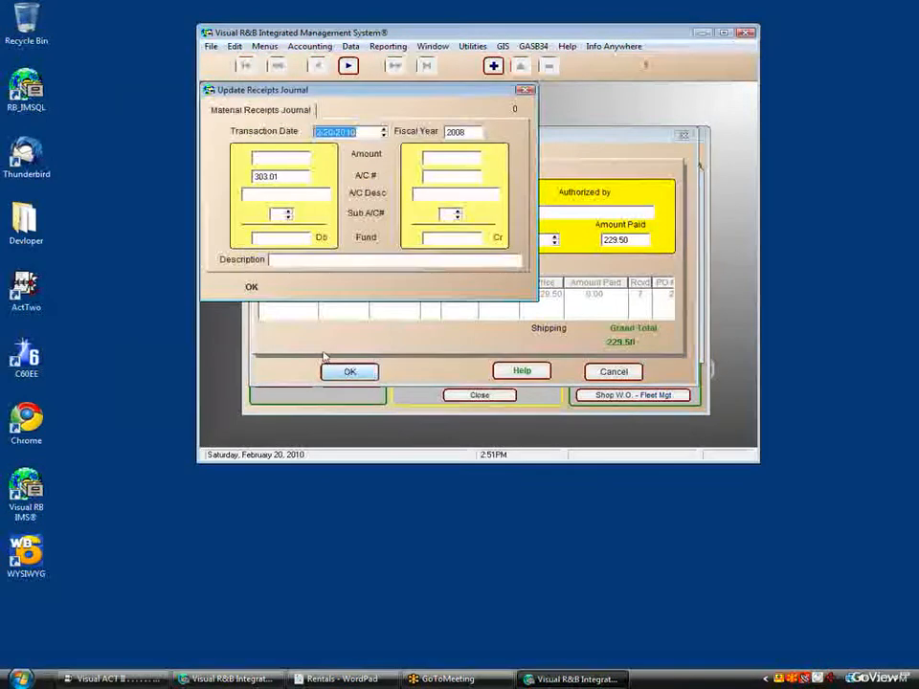
pyautogui.click(250, 288)
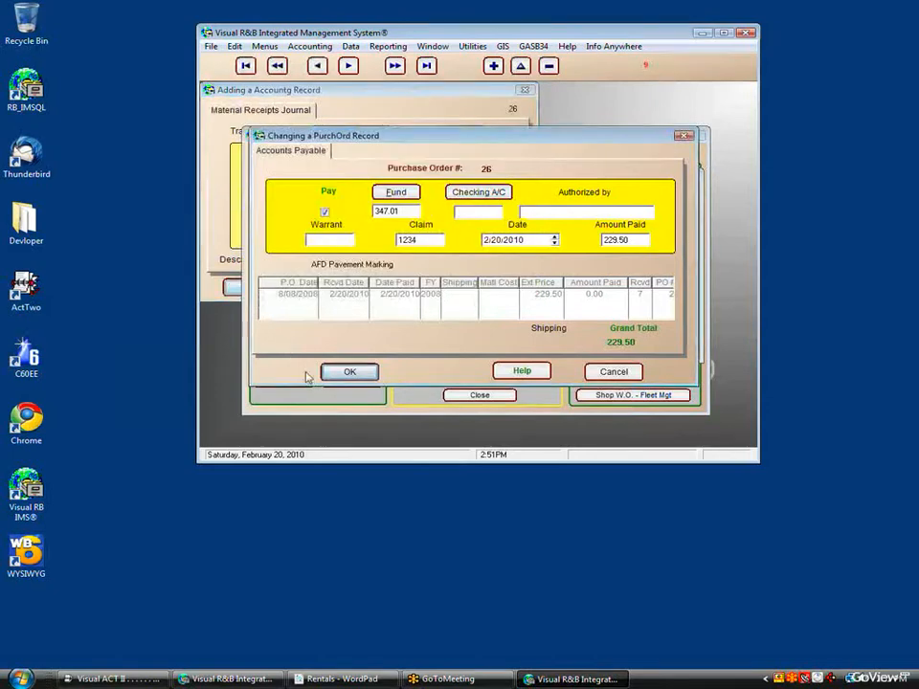
pyautogui.click(350, 372)
pyautogui.click(361, 345)
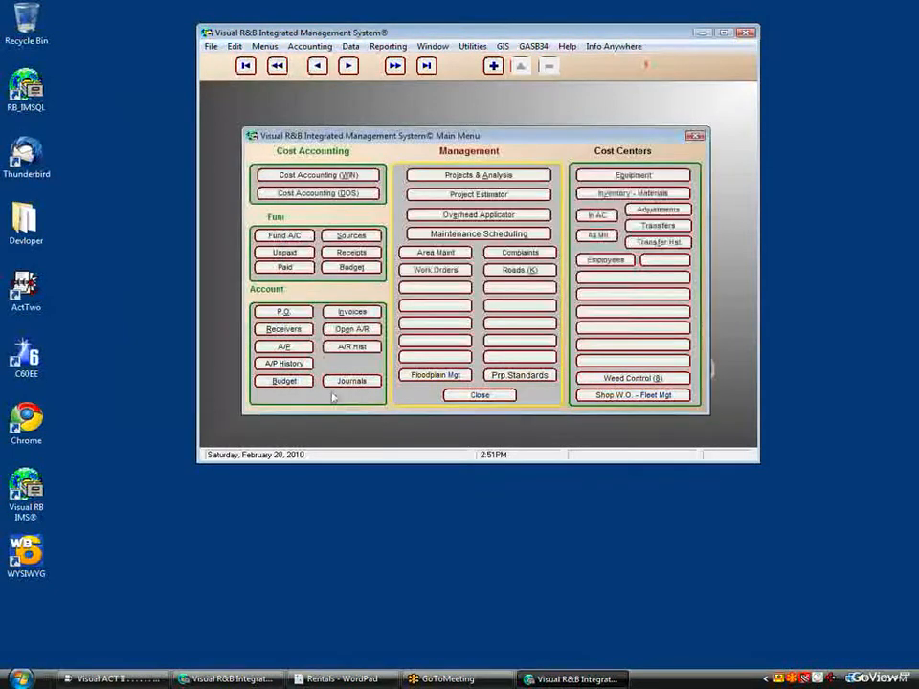
pyautogui.click(362, 312)
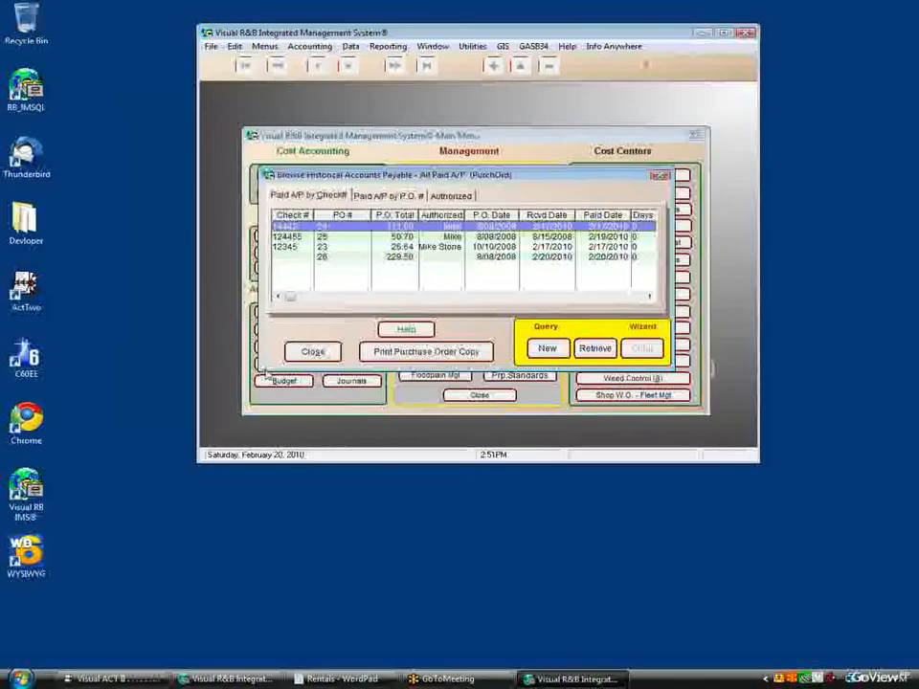
pyautogui.click(452, 259)
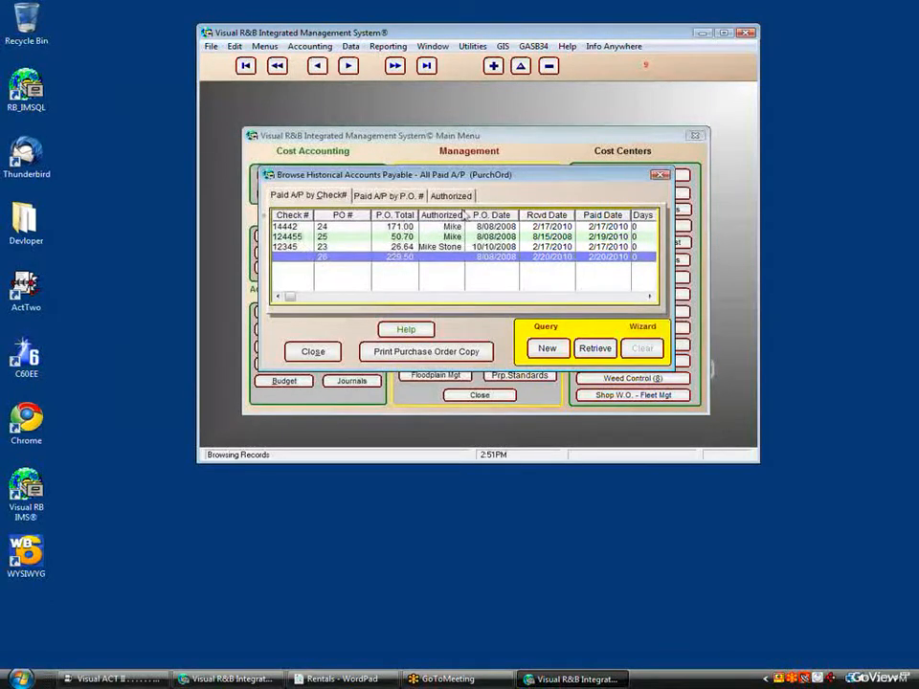
pyautogui.click(659, 175)
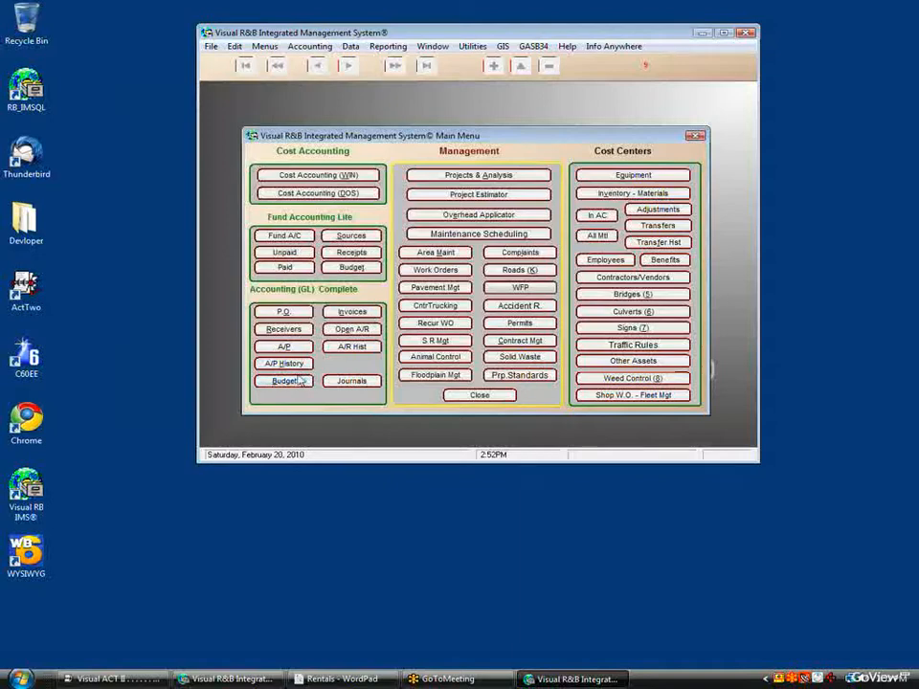
pyautogui.click(300, 382)
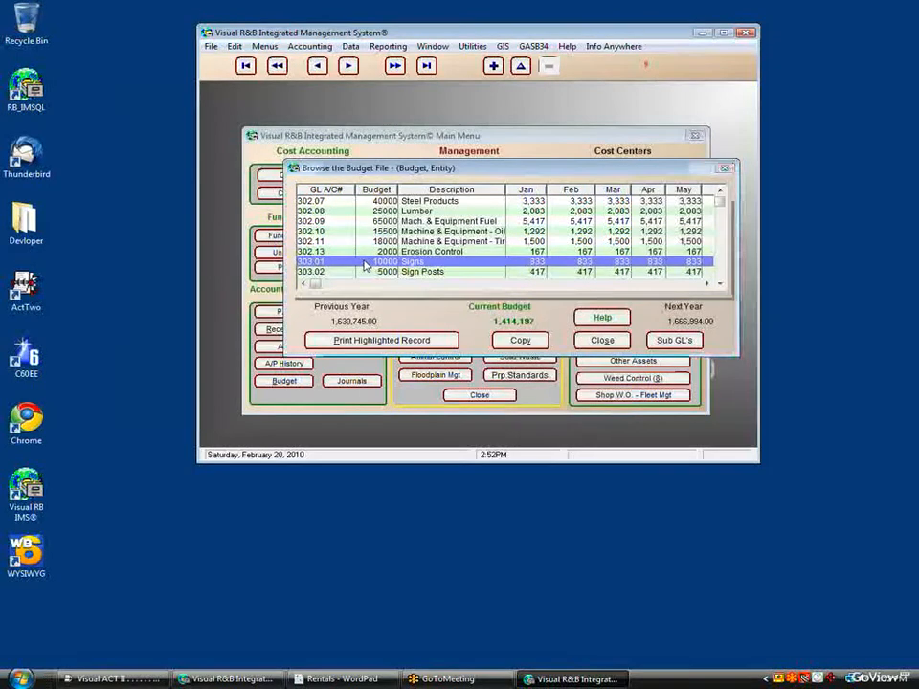
pyautogui.doubleClick(367, 265)
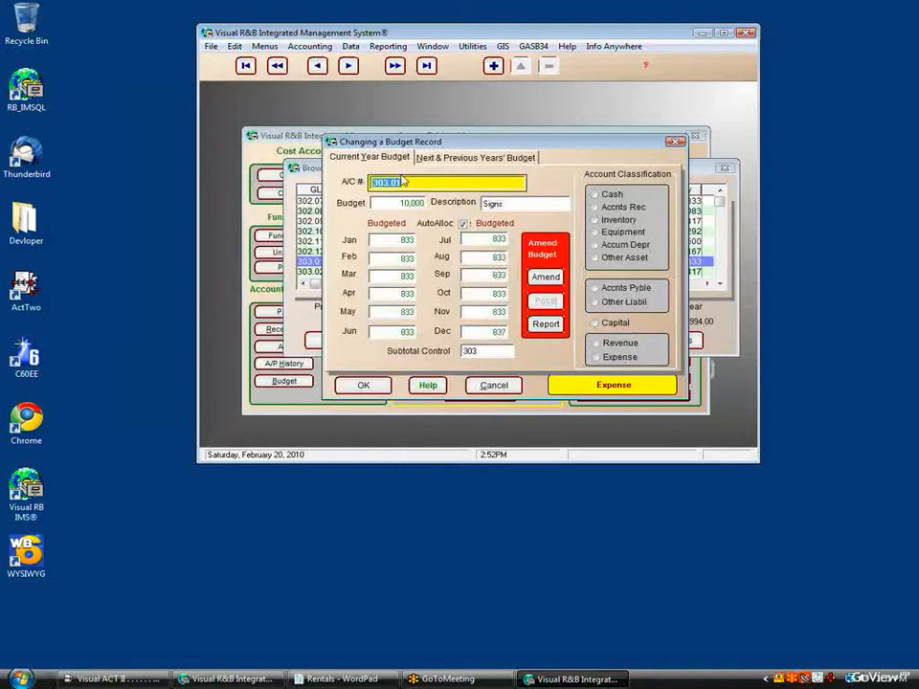
pyautogui.click(417, 156)
pyautogui.click(373, 156)
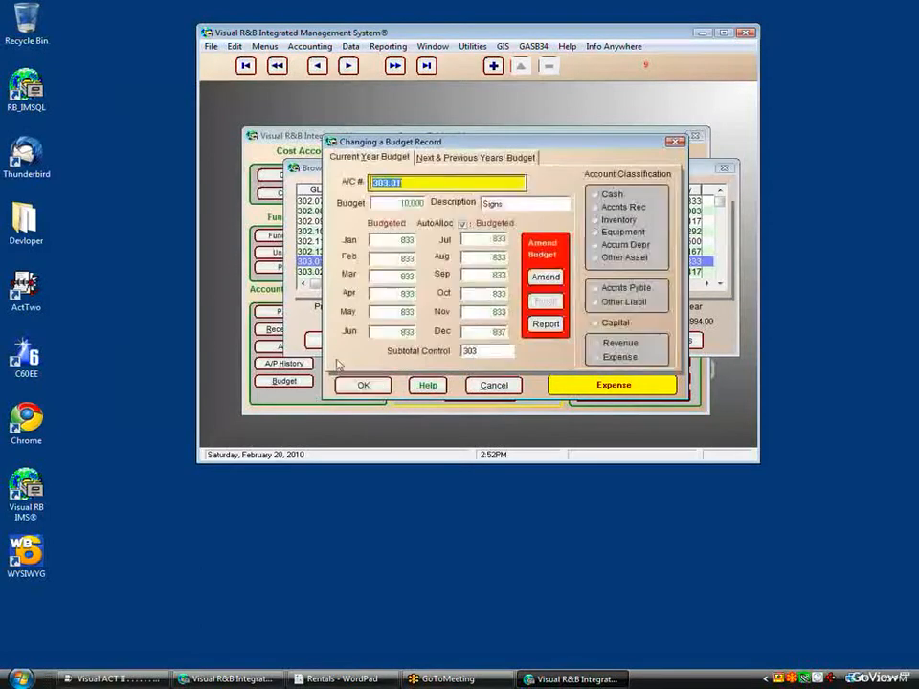
pyautogui.click(356, 385)
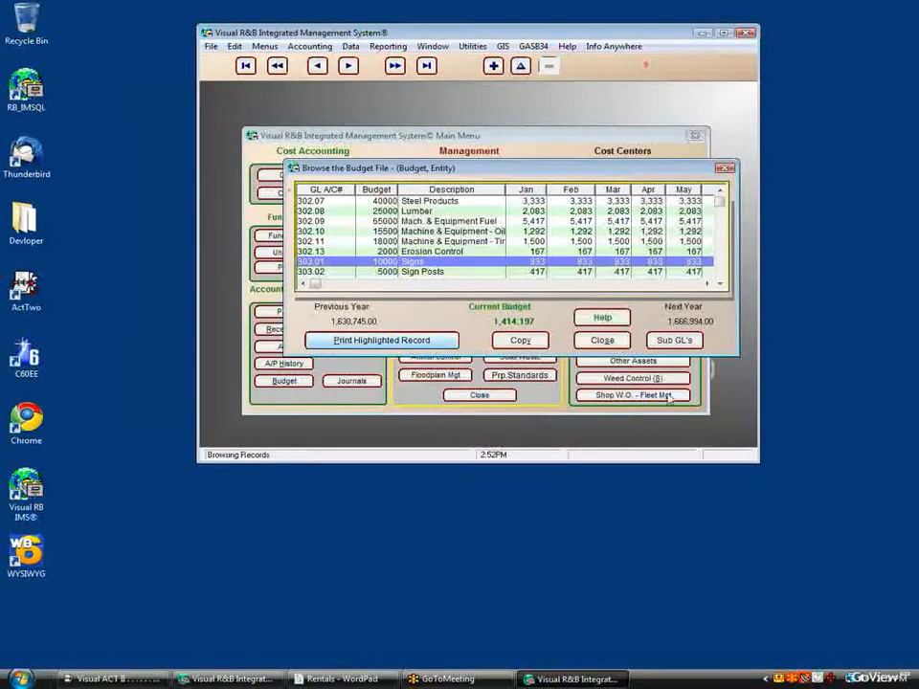
pyautogui.click(602, 341)
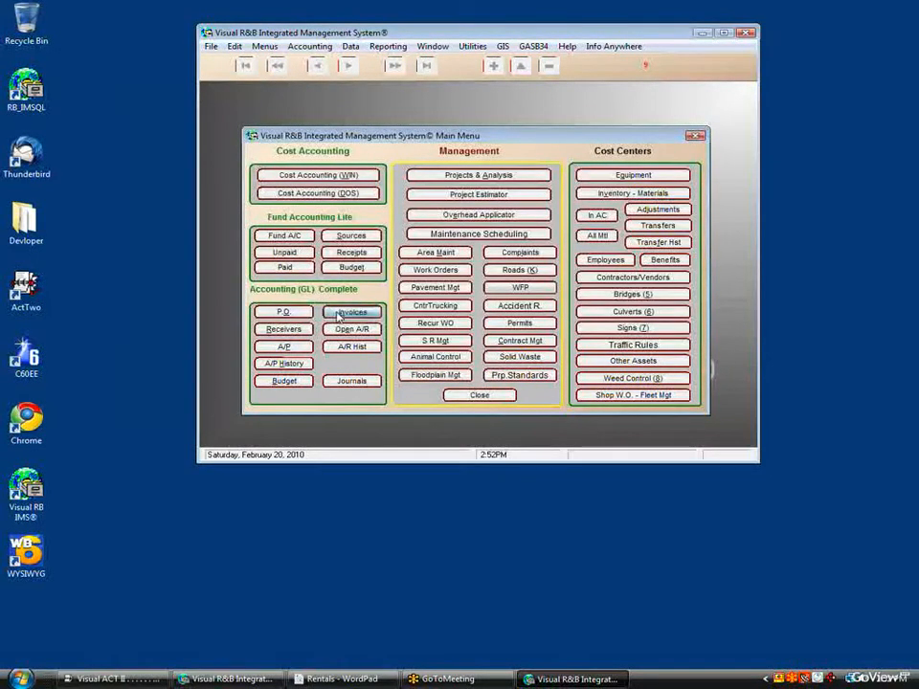
# Step: Start a new receivables invoice and fill it with customer Baum's details
pyautogui.click(337, 314)
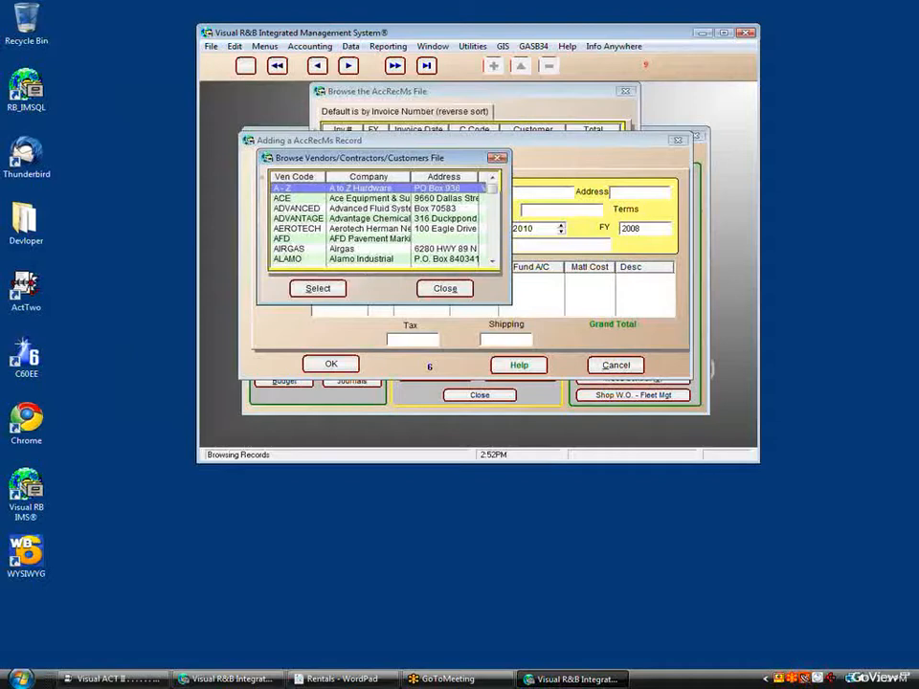
pyautogui.press('b')
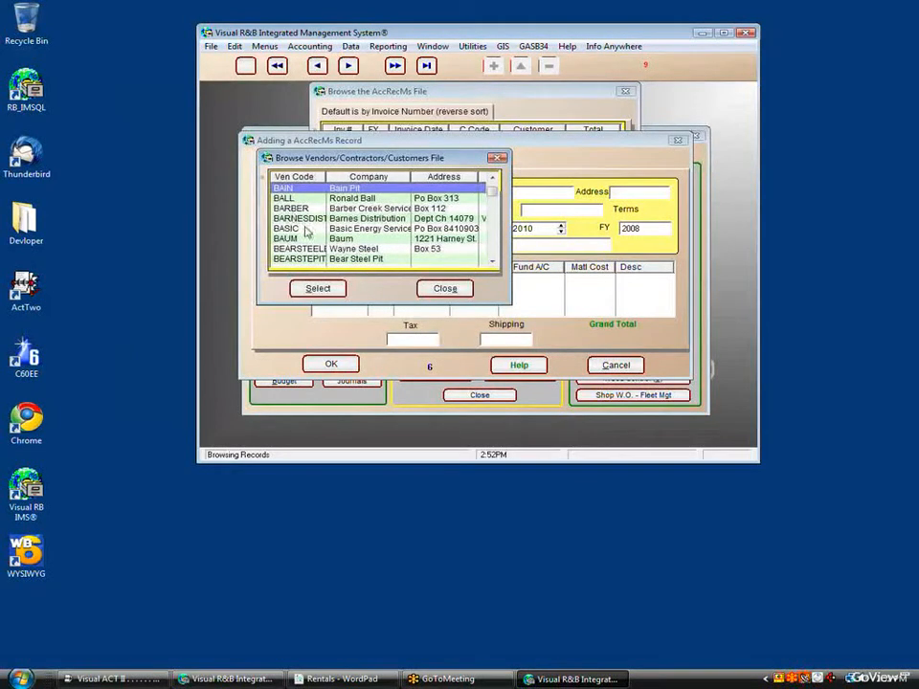
pyautogui.click(304, 239)
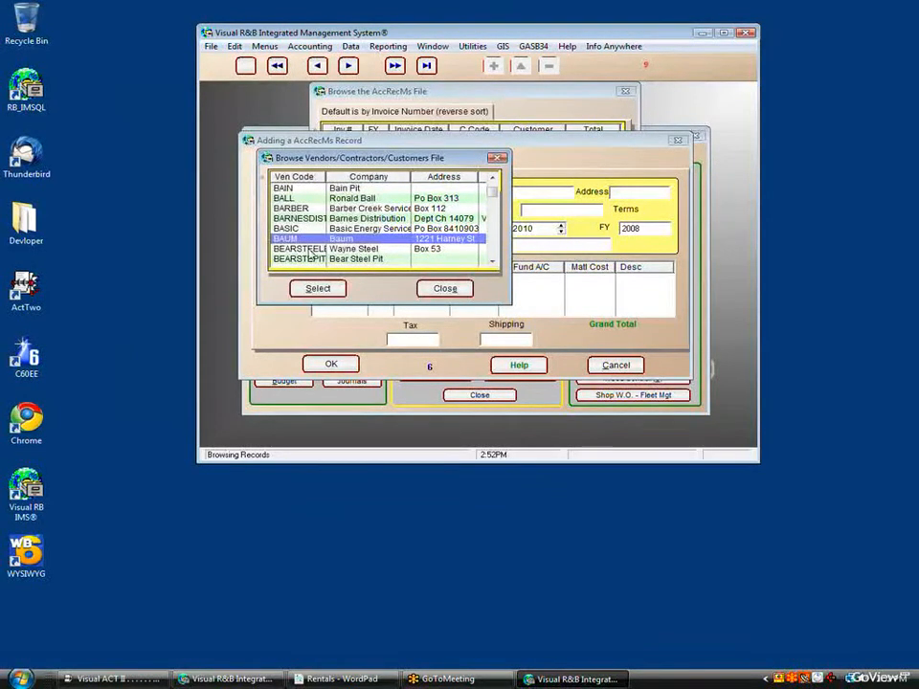
pyautogui.click(317, 289)
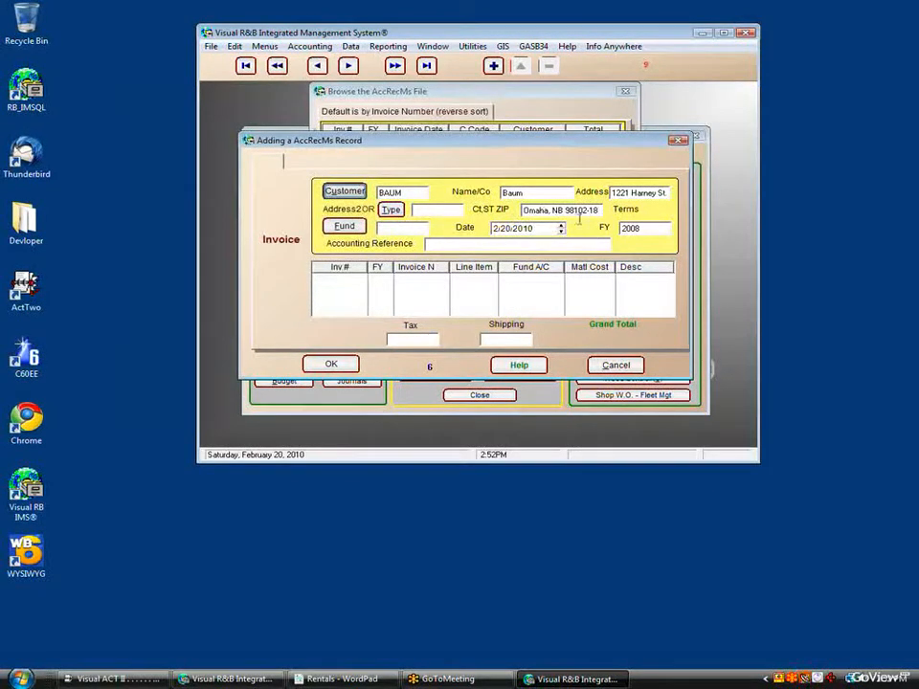
# Step: Assign revenue fund 347.01 to the invoice and begin a new line item
pyautogui.click(344, 228)
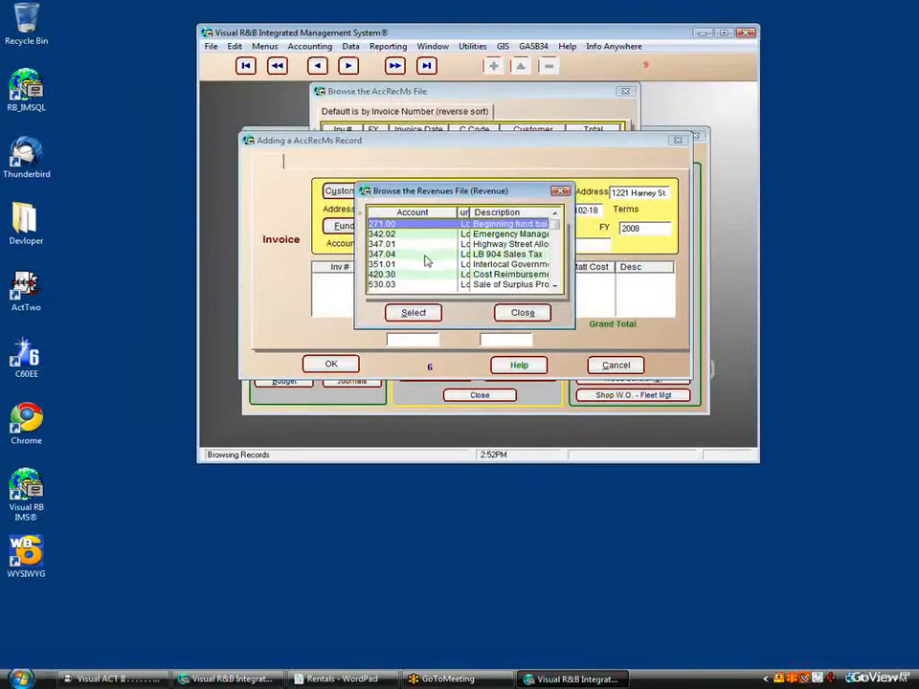
pyautogui.click(414, 244)
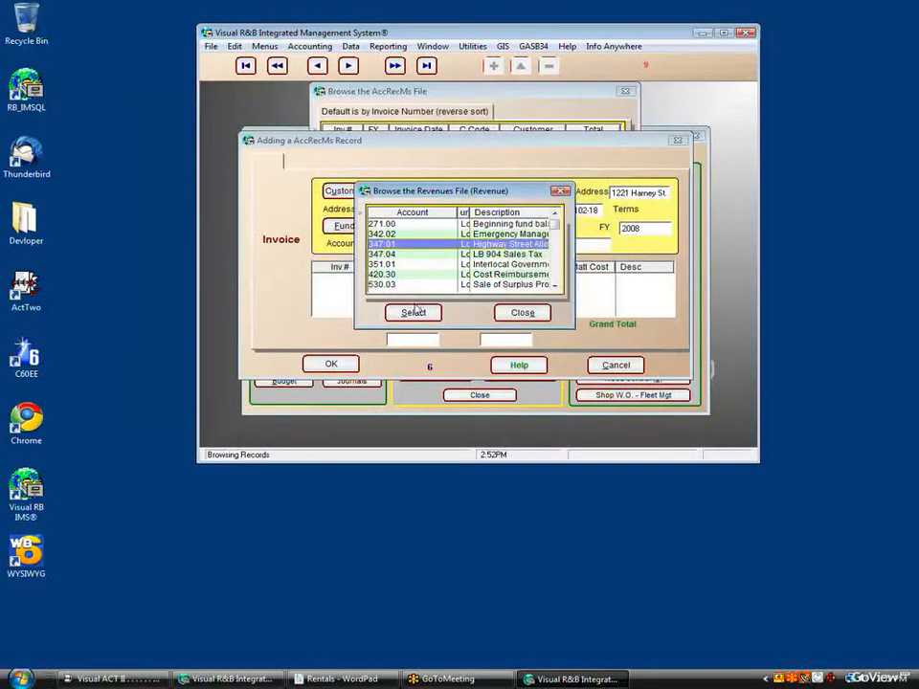
pyautogui.click(413, 312)
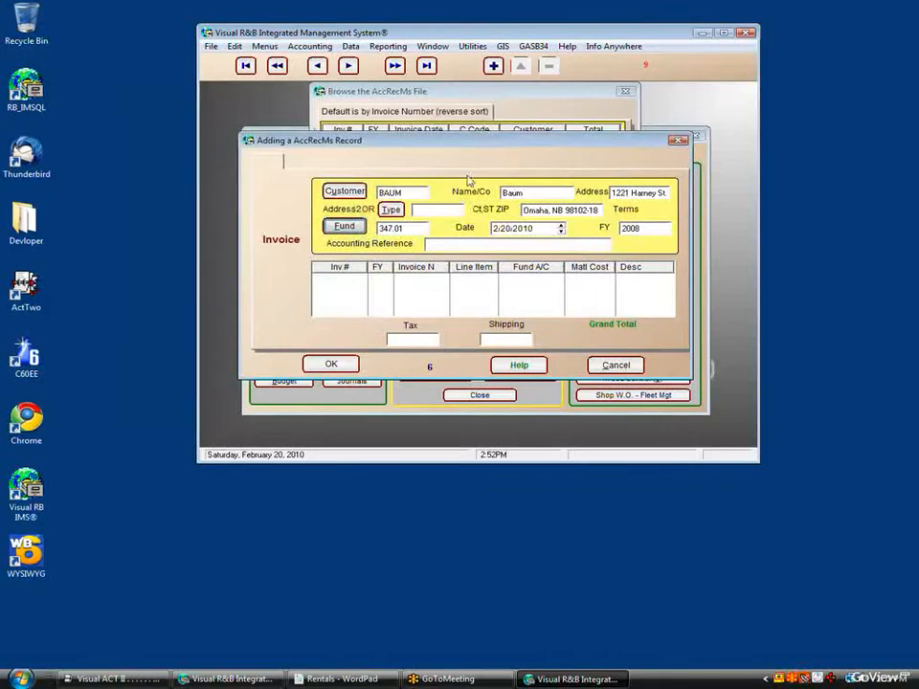
pyautogui.click(494, 67)
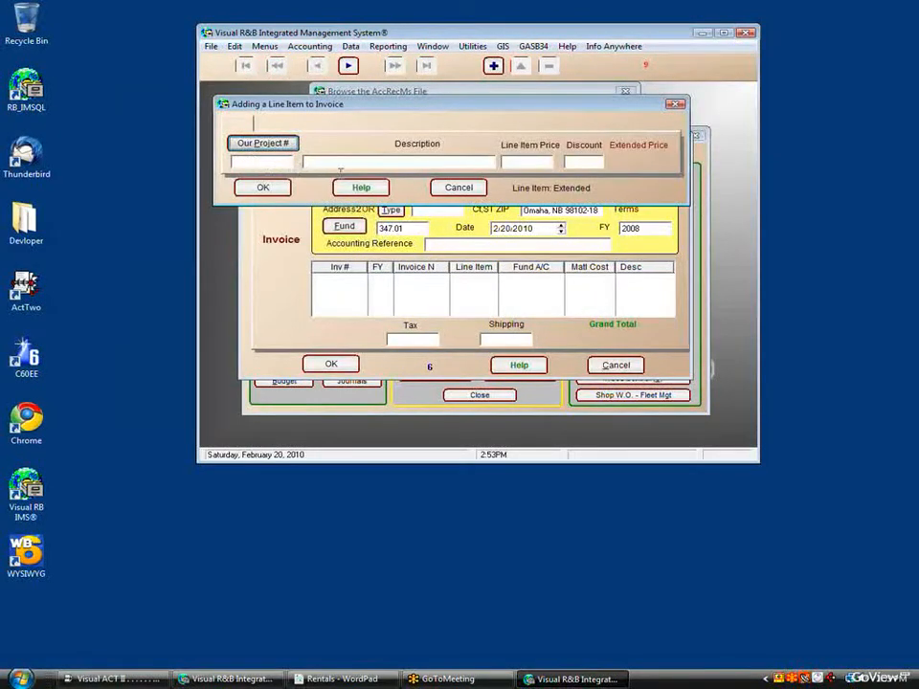
# Step: Bill project COMM_PROJECTS-08 as a 75,594.38 line after updating its costs, and confirm the journal entry
pyautogui.click(252, 146)
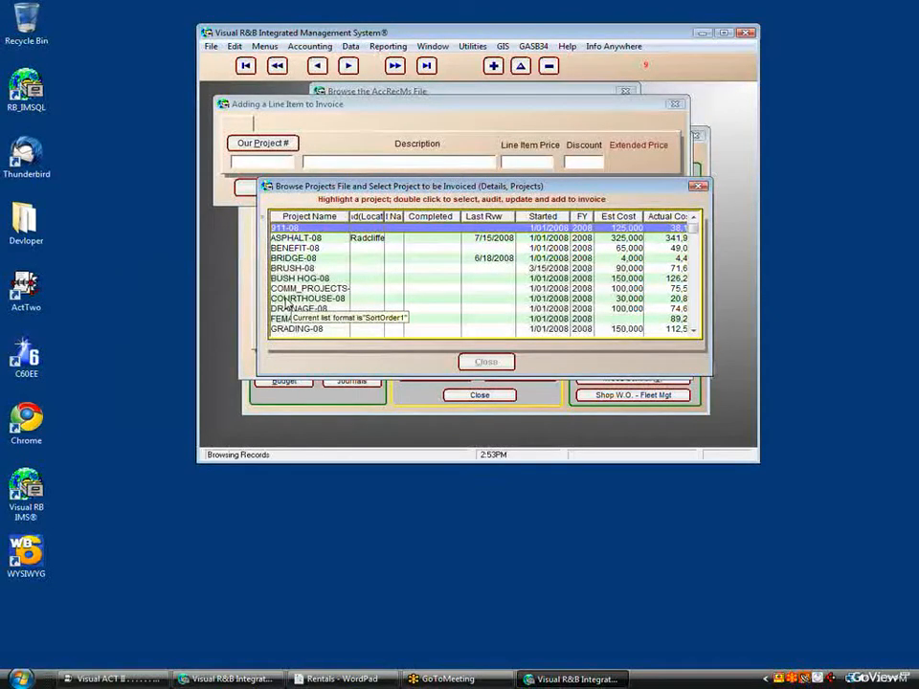
pyautogui.click(287, 288)
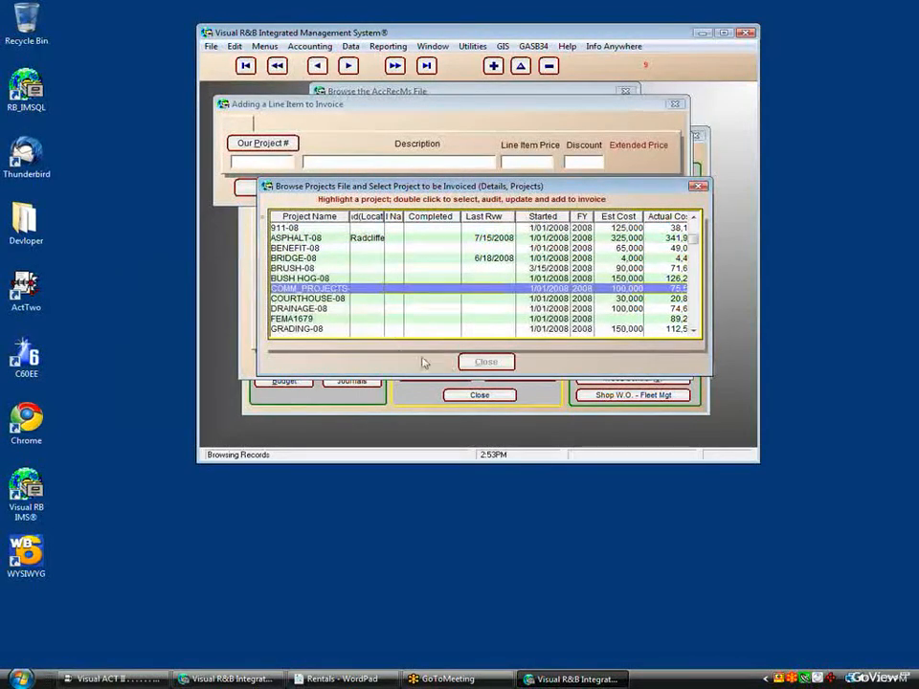
pyautogui.doubleClick(358, 292)
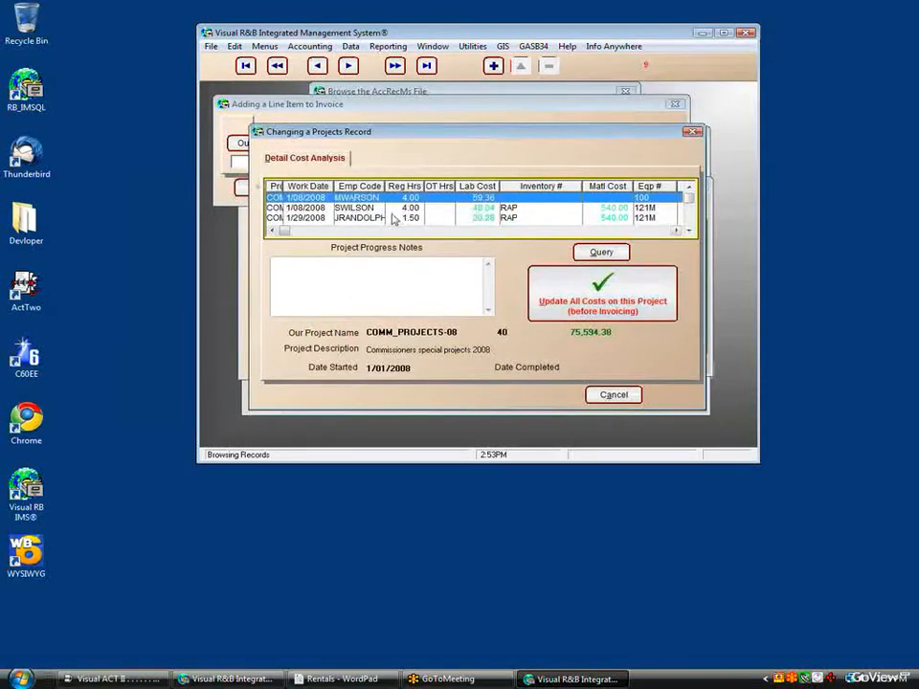
pyautogui.click(558, 294)
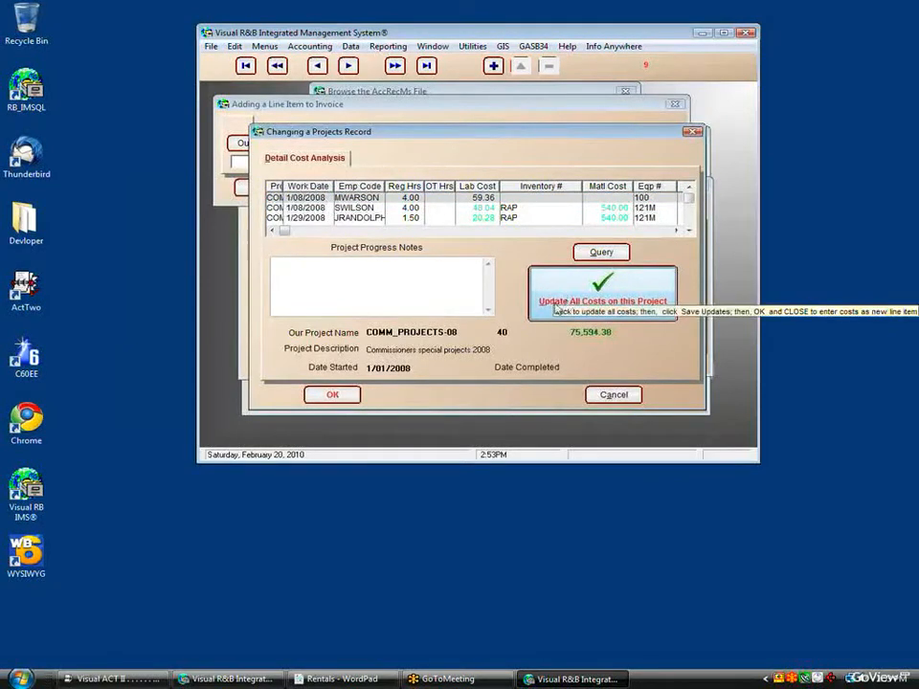
pyautogui.click(335, 398)
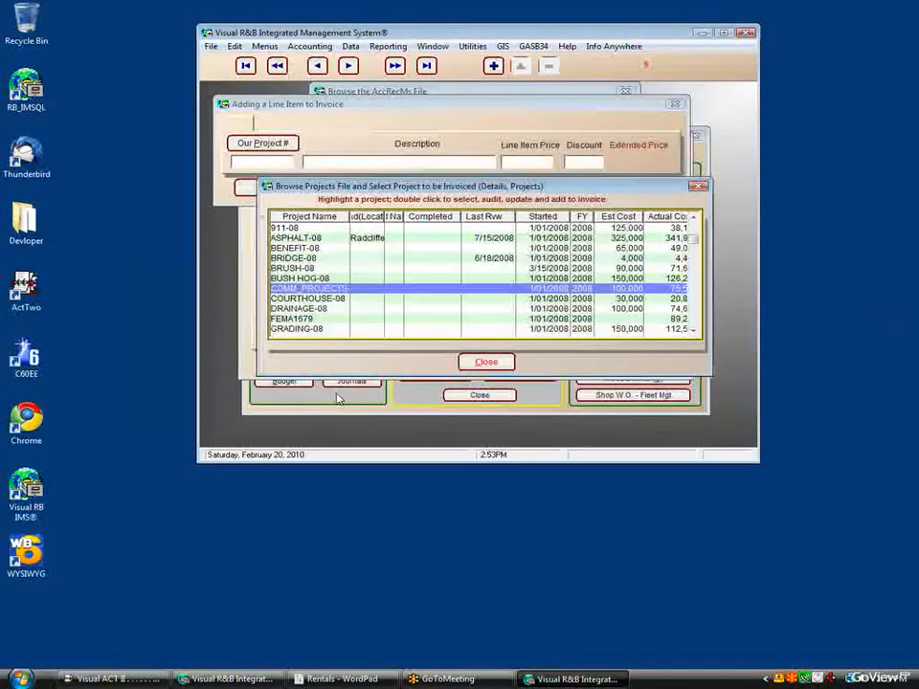
pyautogui.click(487, 363)
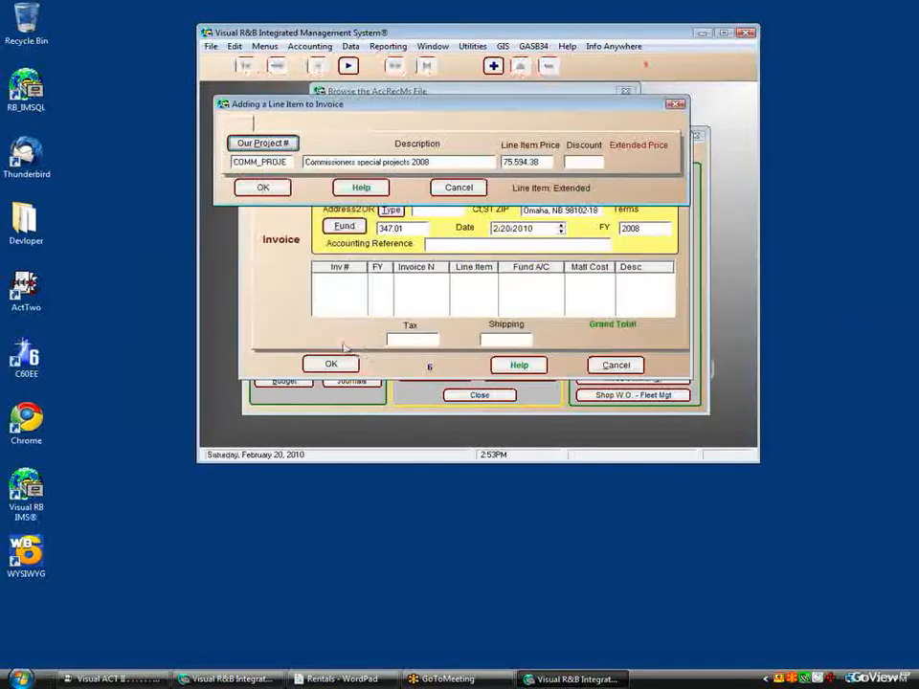
pyautogui.click(264, 189)
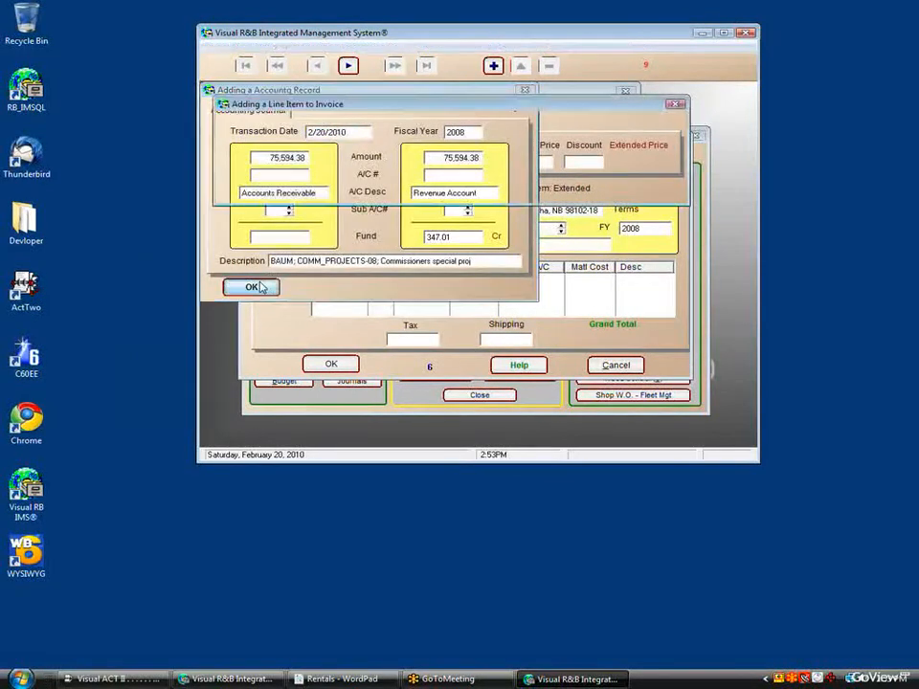
pyautogui.click(257, 288)
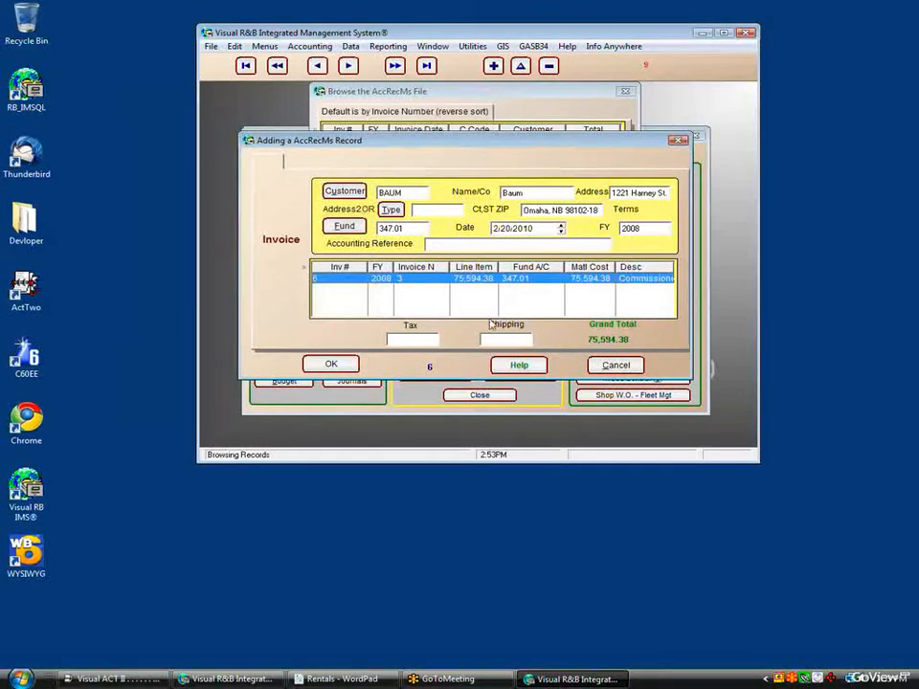
# Step: Save invoice 6 for Baum totalling 75,594.38, print it, and mark it as printed
pyautogui.click(335, 365)
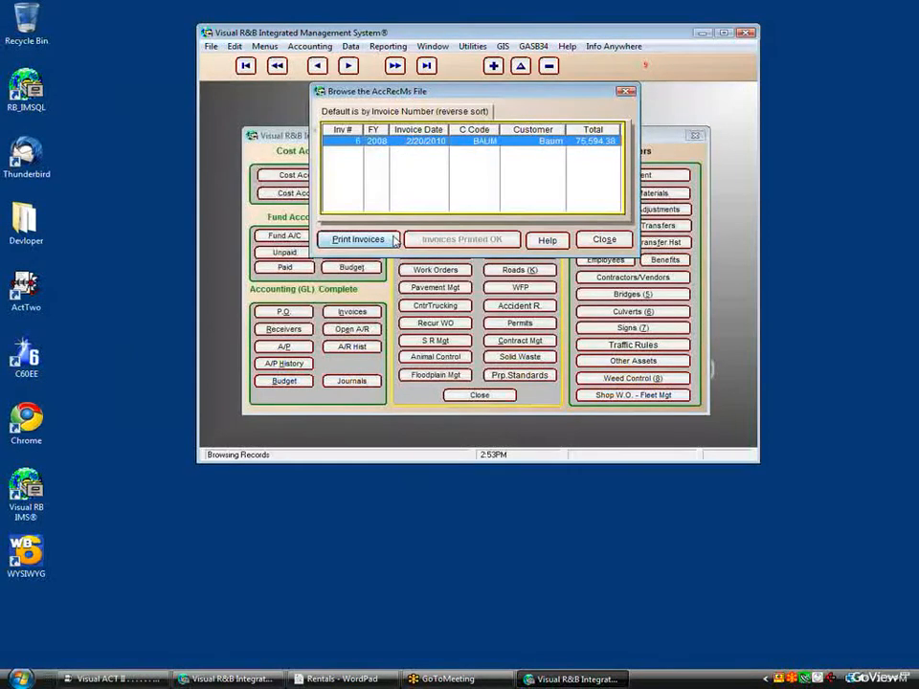
pyautogui.click(387, 240)
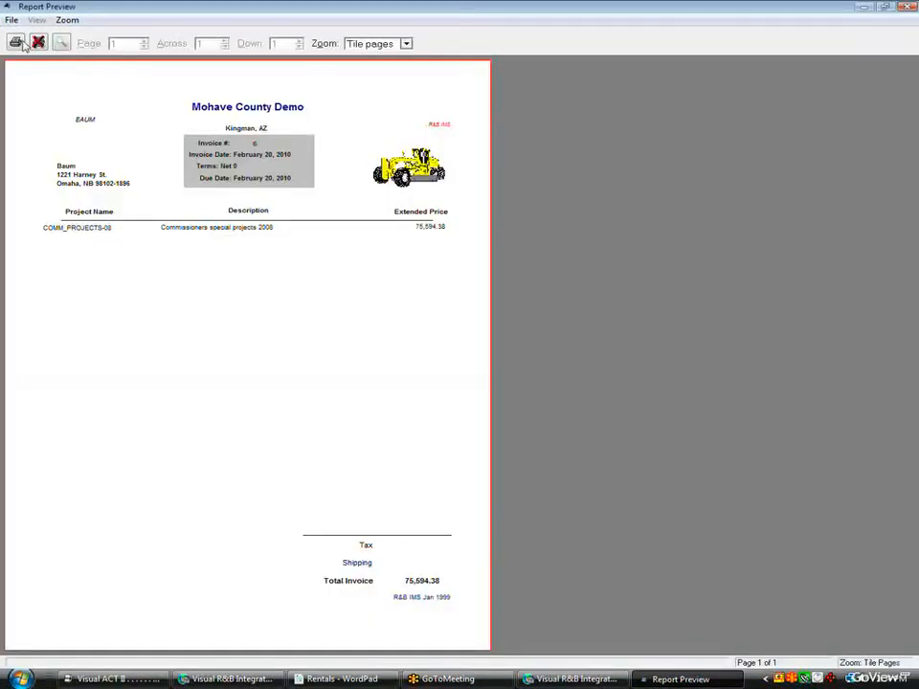
pyautogui.click(38, 42)
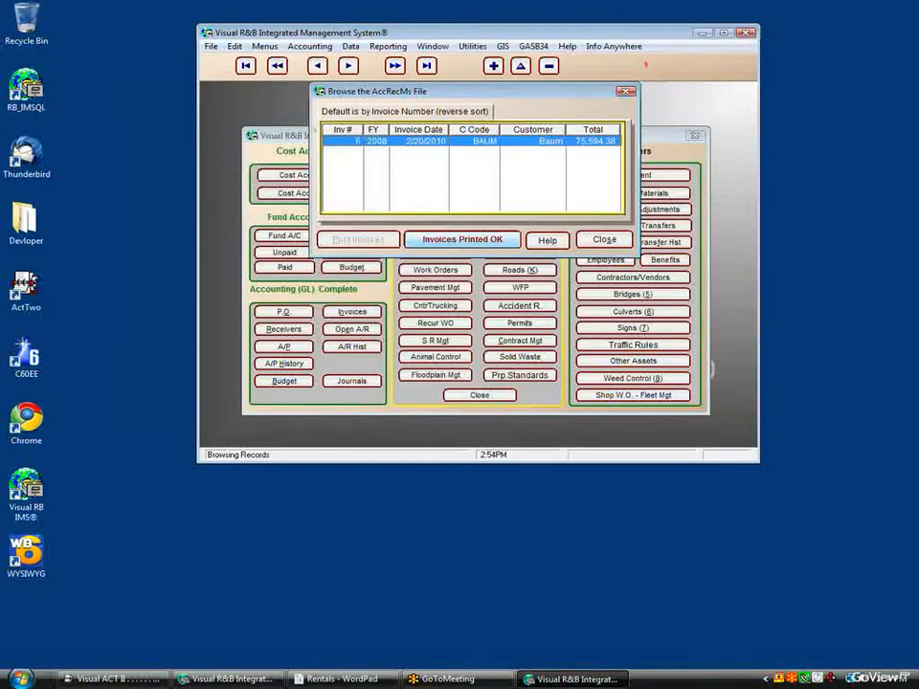
pyautogui.click(464, 241)
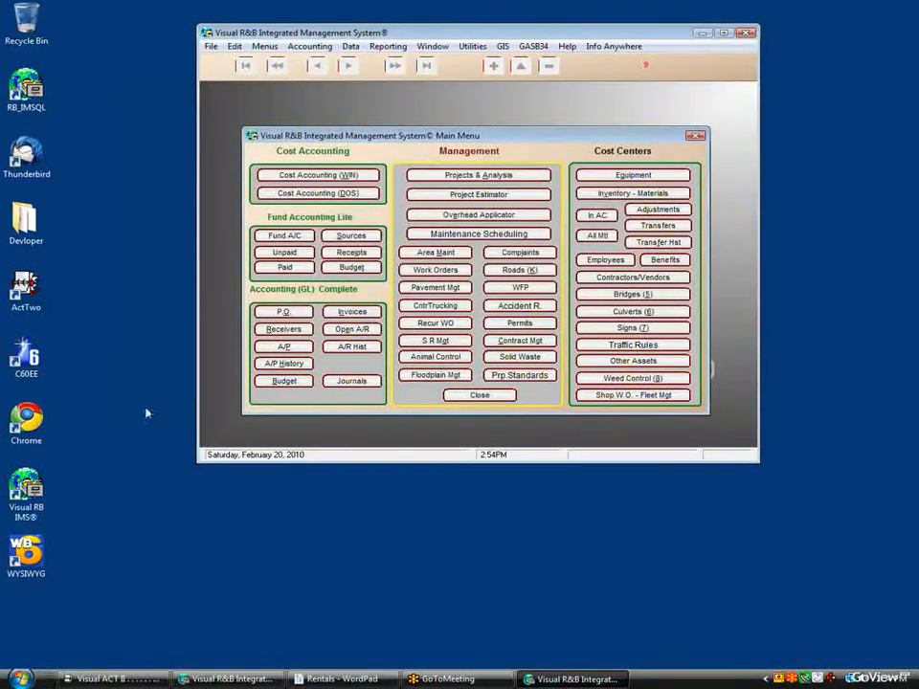
pyautogui.click(277, 351)
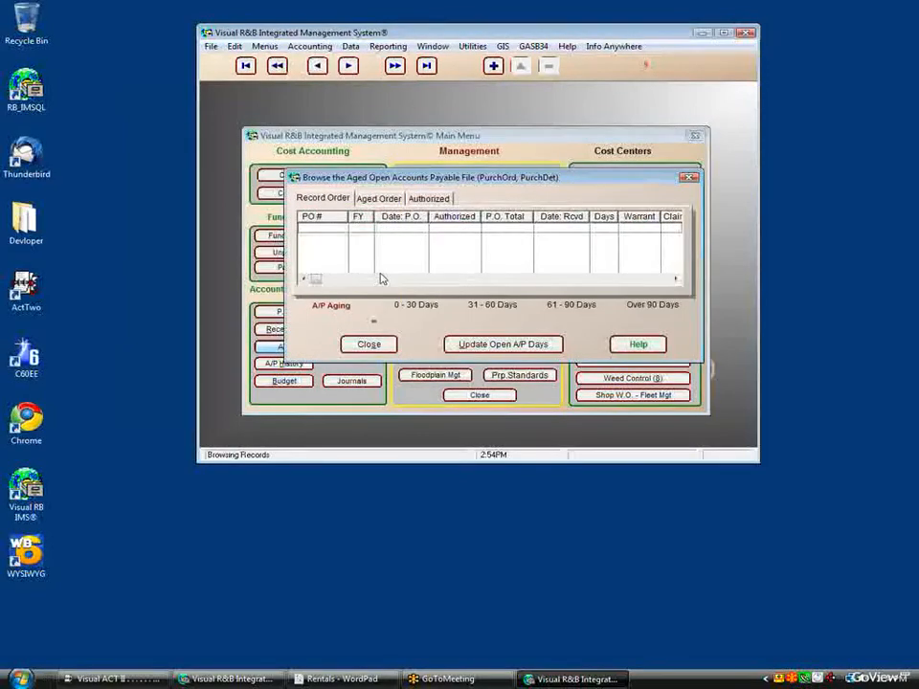
pyautogui.click(369, 344)
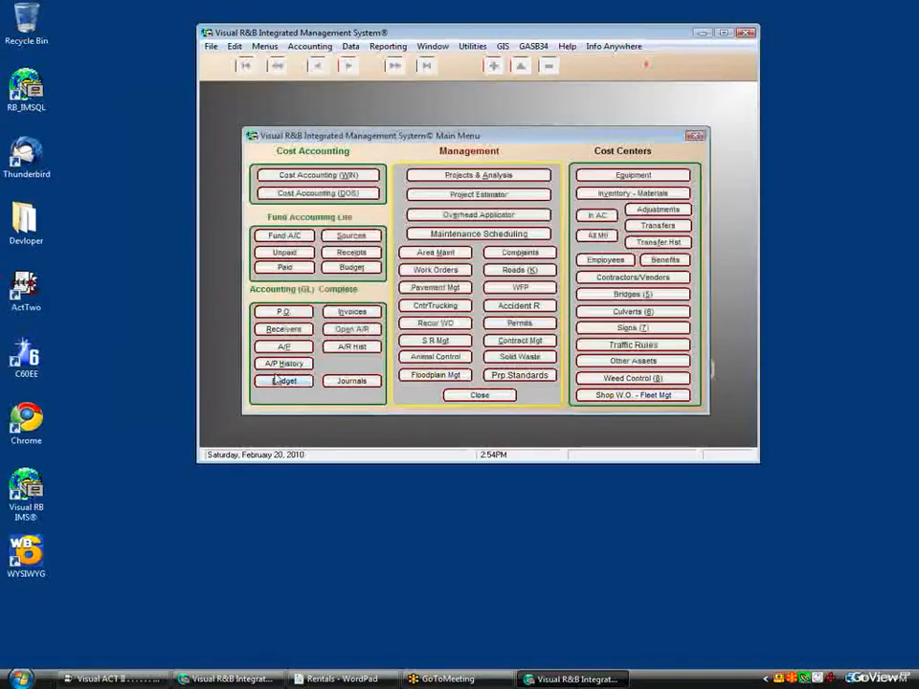
pyautogui.click(351, 346)
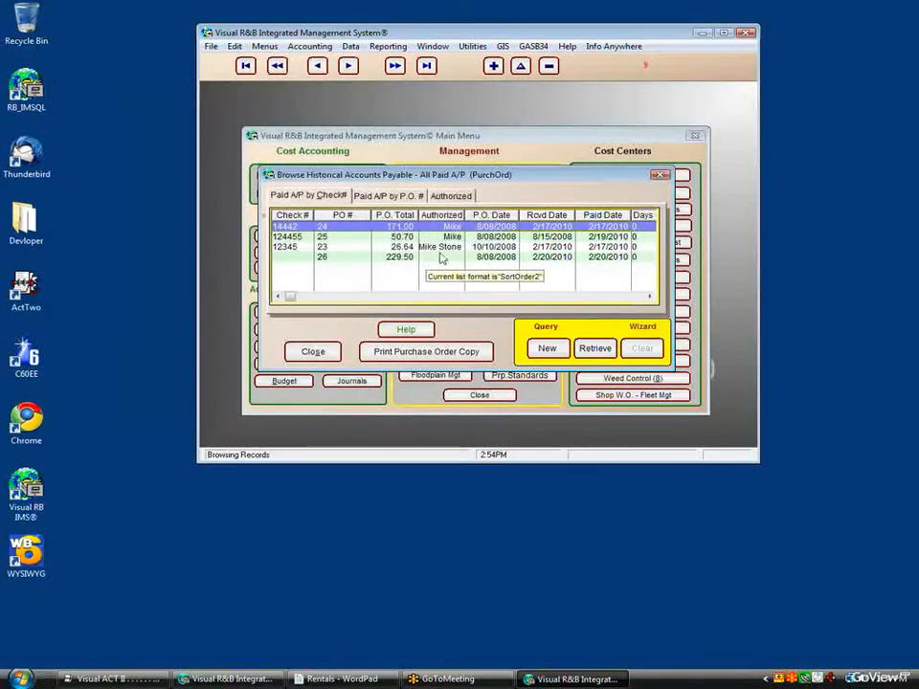
pyautogui.click(437, 260)
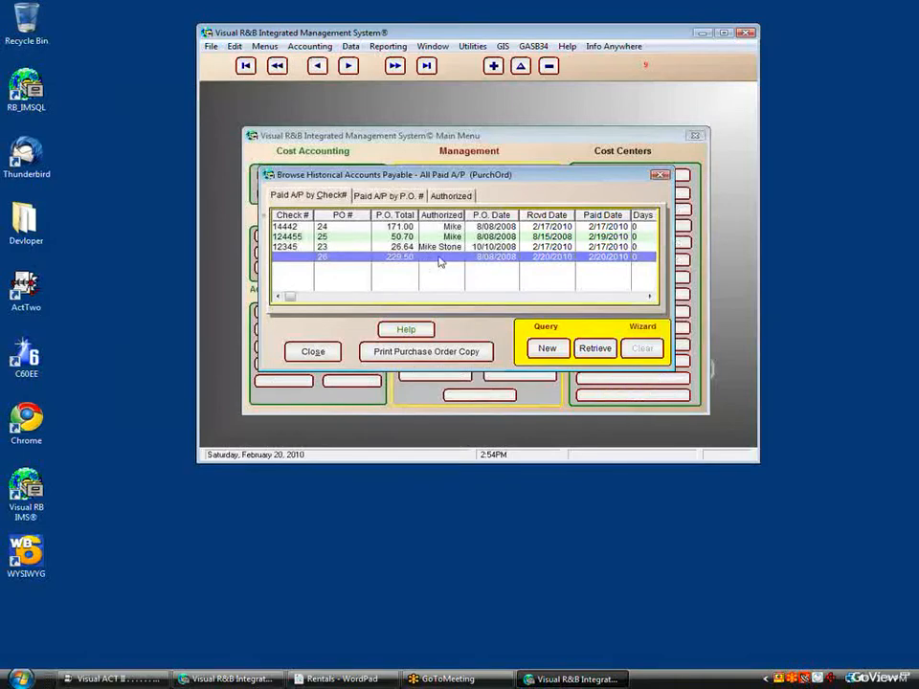
pyautogui.doubleClick(438, 259)
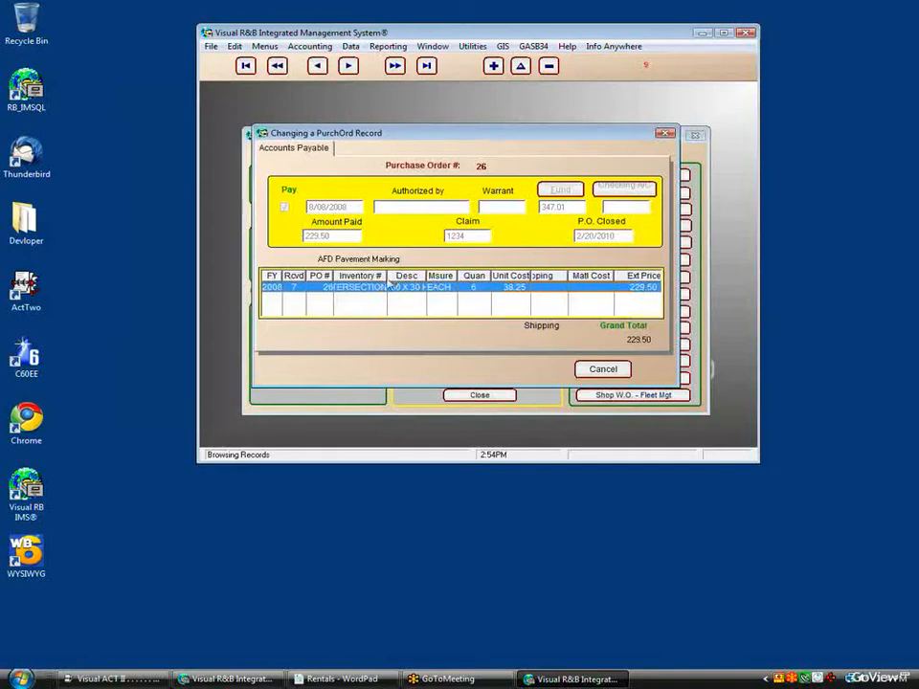
pyautogui.moveTo(393, 284); pyautogui.dragTo(415, 283)
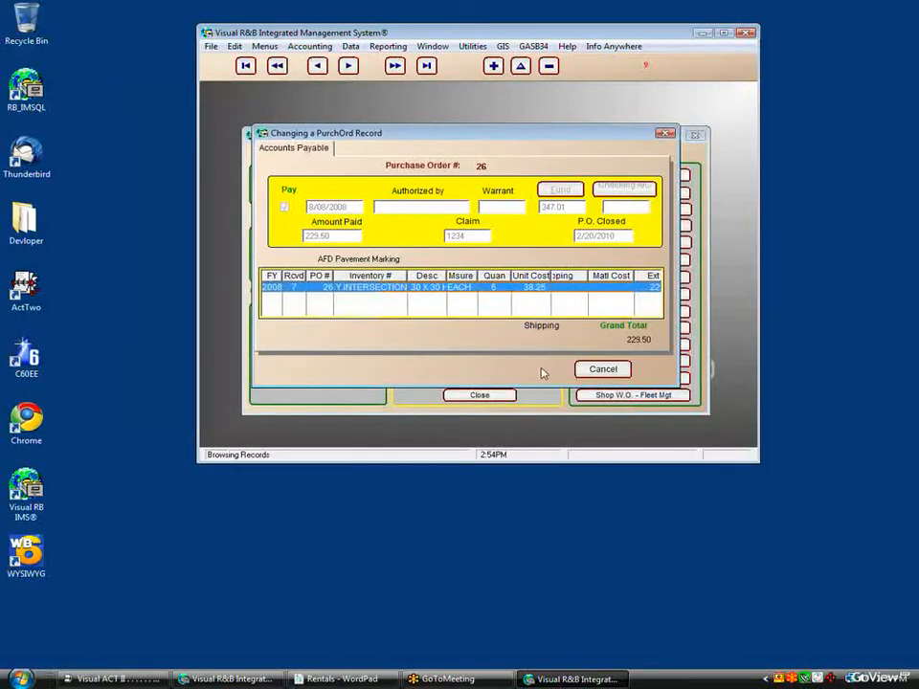
pyautogui.click(584, 368)
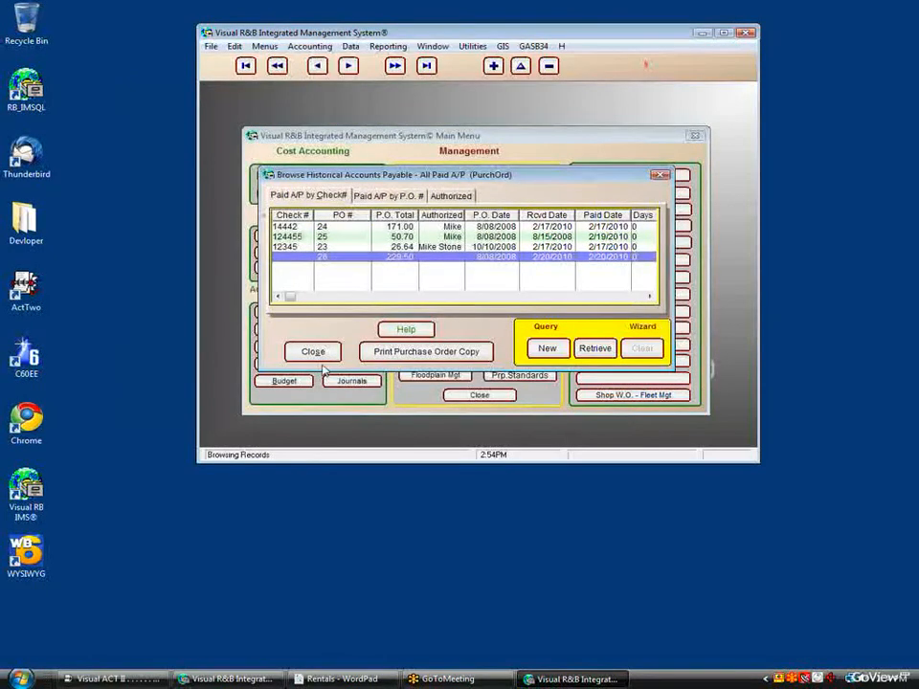
pyautogui.click(311, 351)
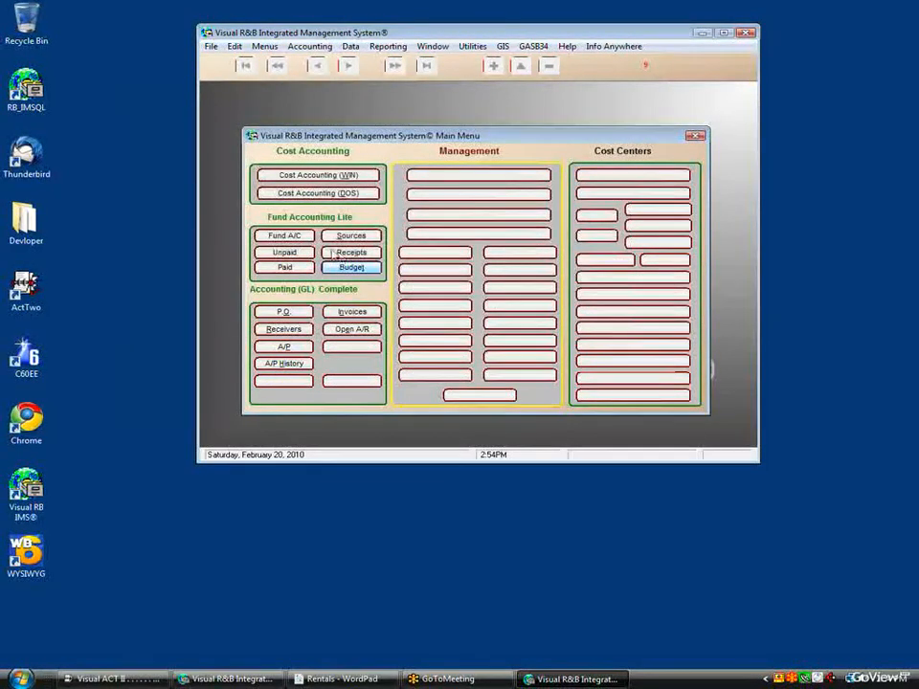
# Step: Check Y INTERSECTION's activity audit: 6.00 received, 13.00 on hand, 37.07 average cost
pyautogui.click(479, 234)
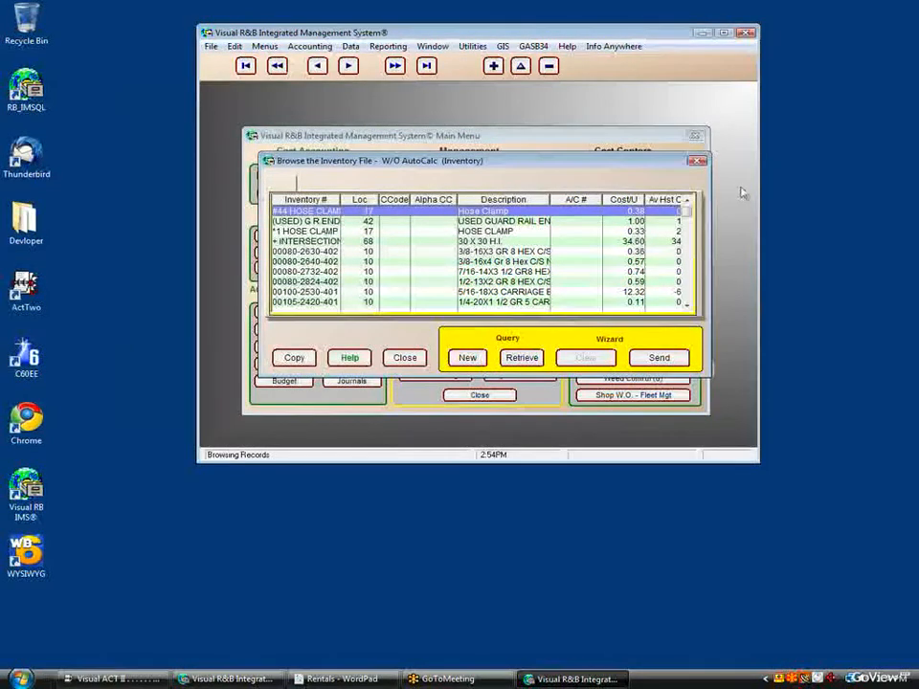
pyautogui.click(697, 161)
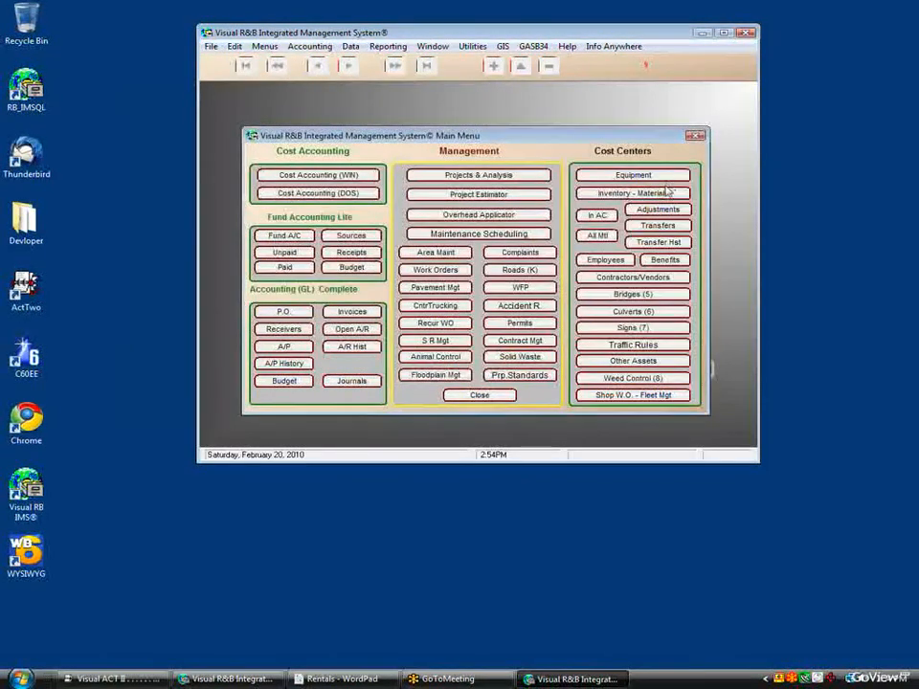
pyautogui.click(525, 235)
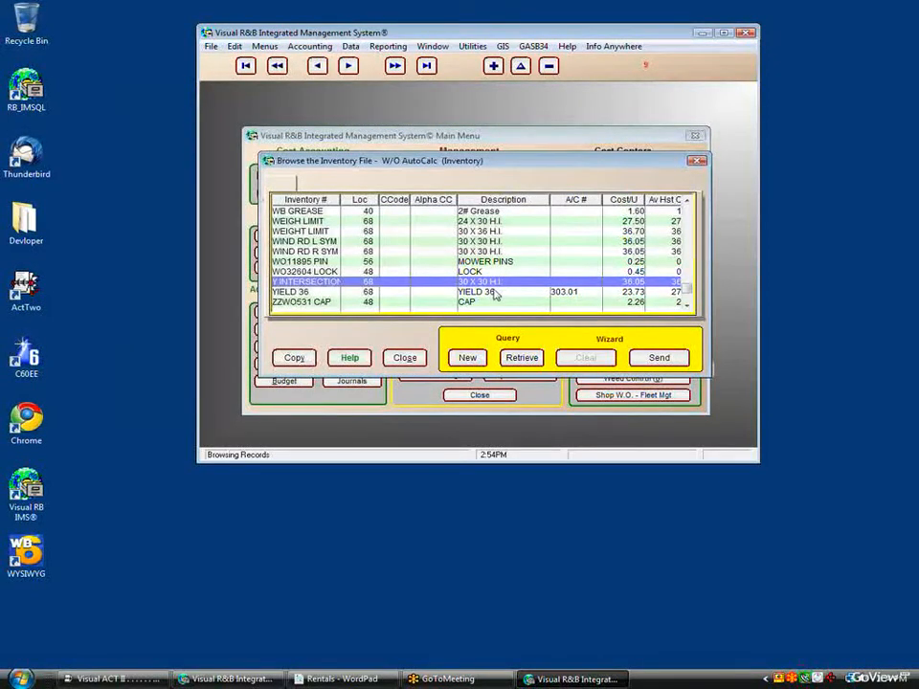
pyautogui.doubleClick(494, 287)
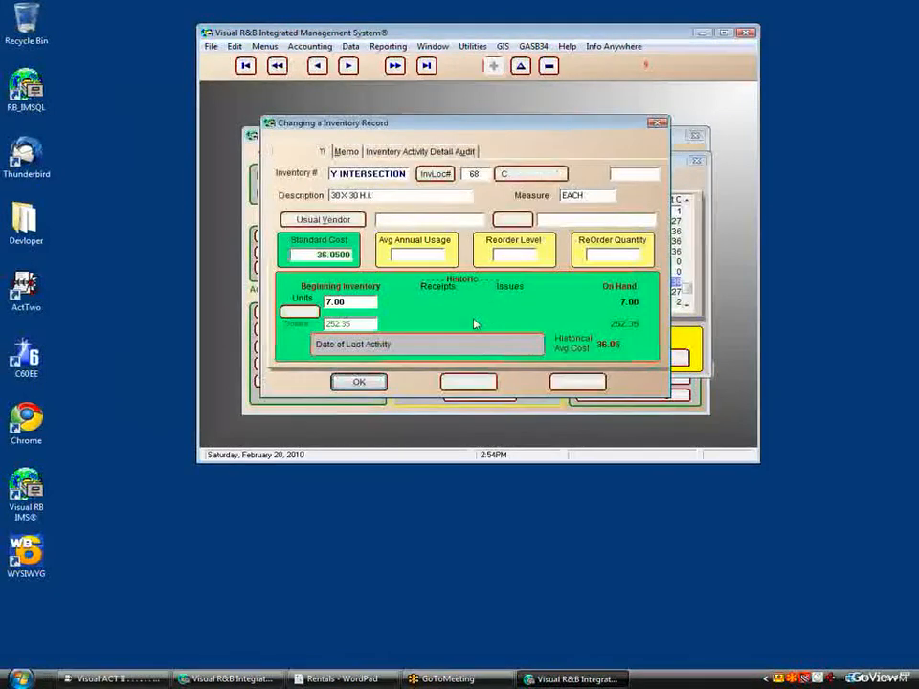
pyautogui.click(382, 153)
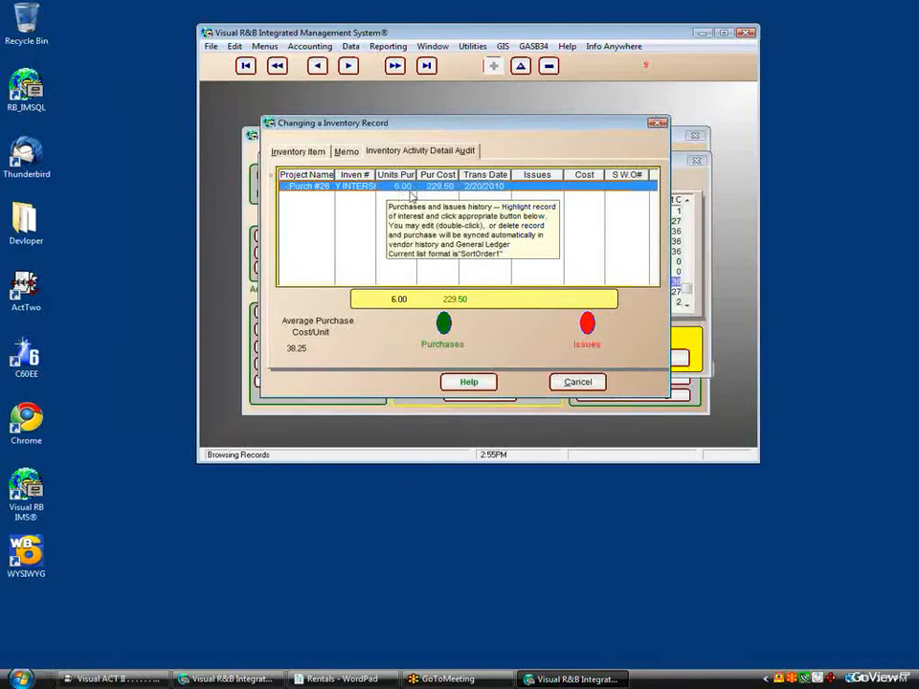
pyautogui.click(315, 154)
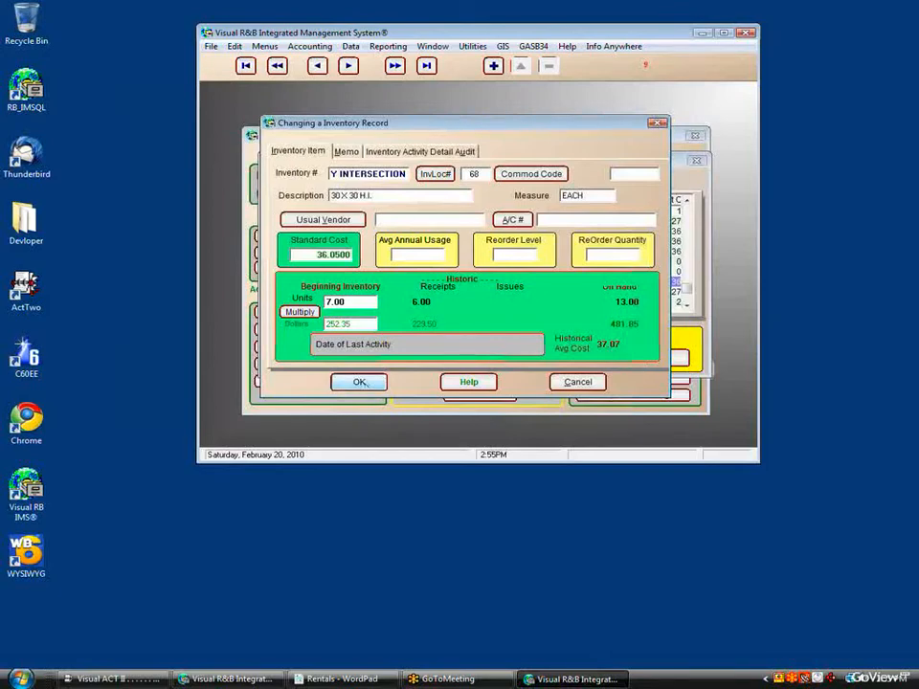
pyautogui.click(359, 381)
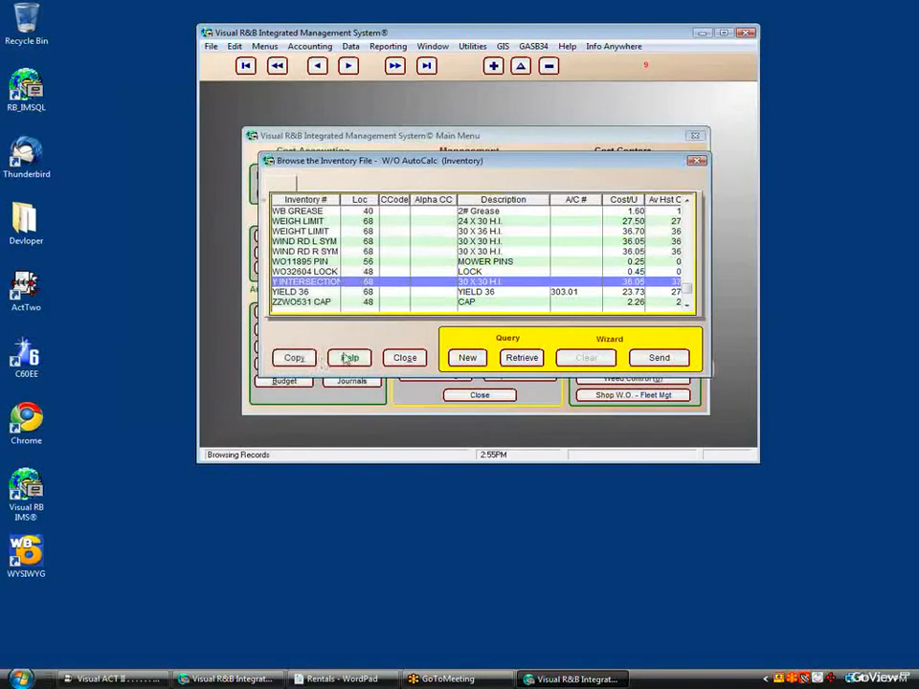
pyautogui.click(414, 362)
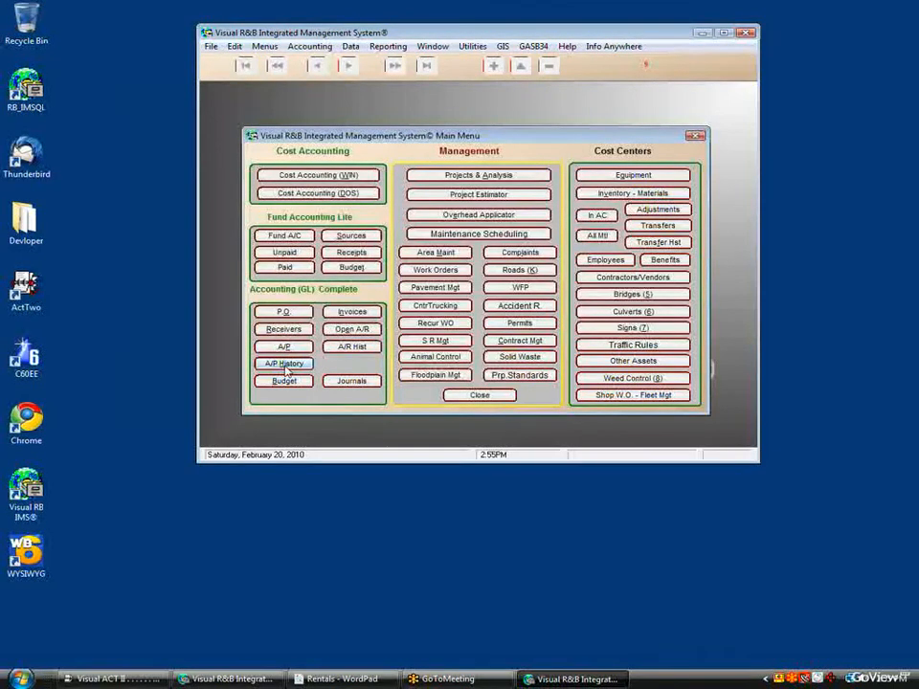
pyautogui.click(344, 332)
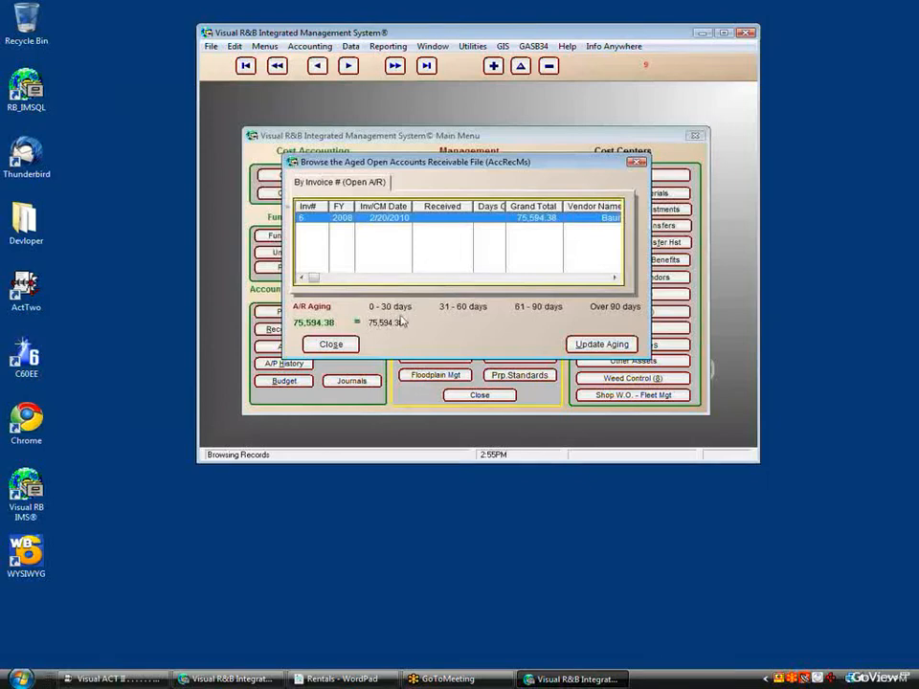
pyautogui.click(329, 345)
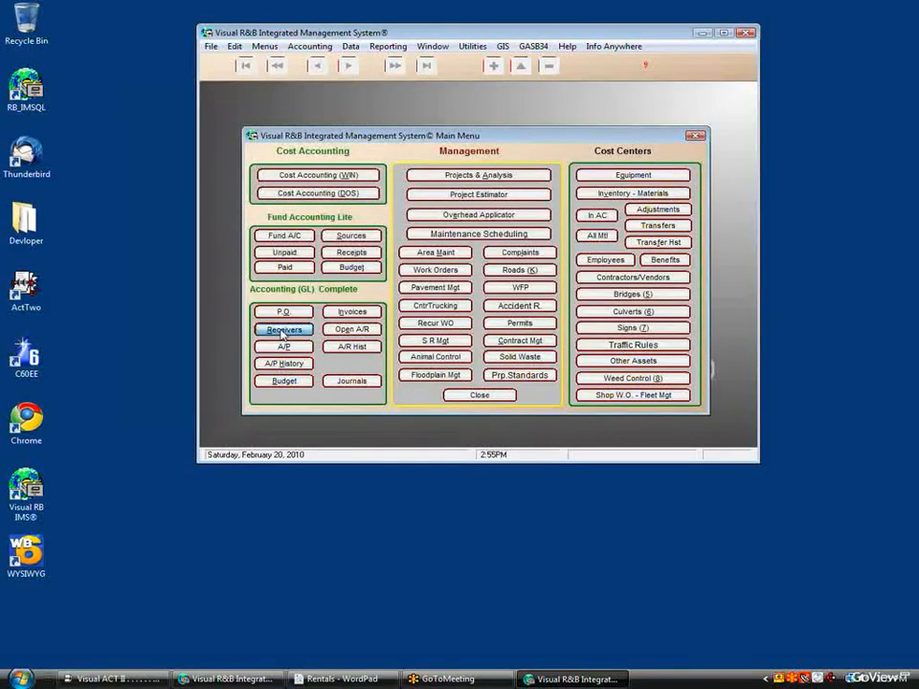
pyautogui.click(337, 347)
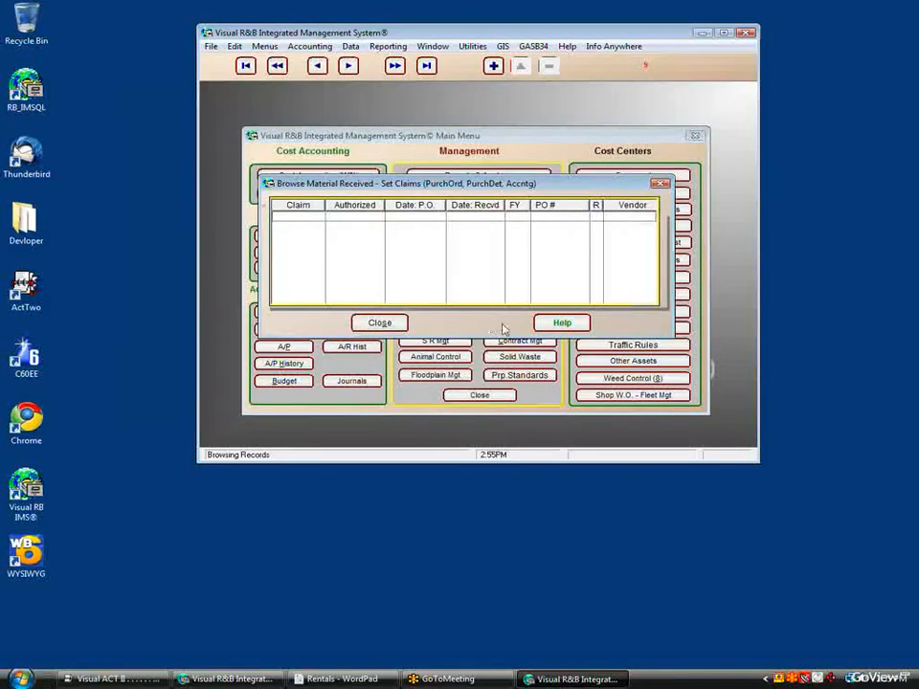
pyautogui.click(283, 347)
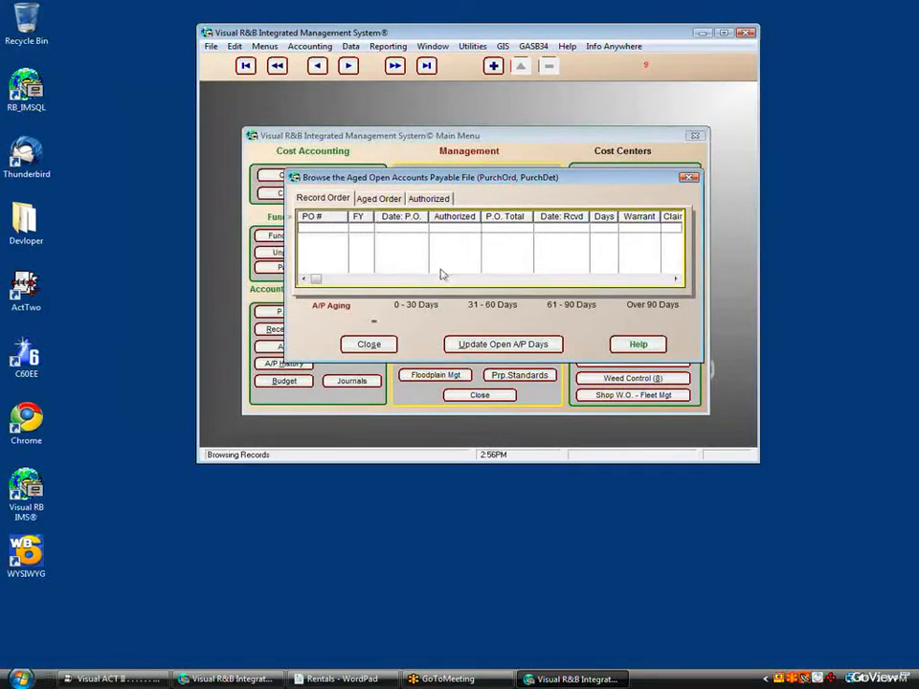
pyautogui.click(370, 345)
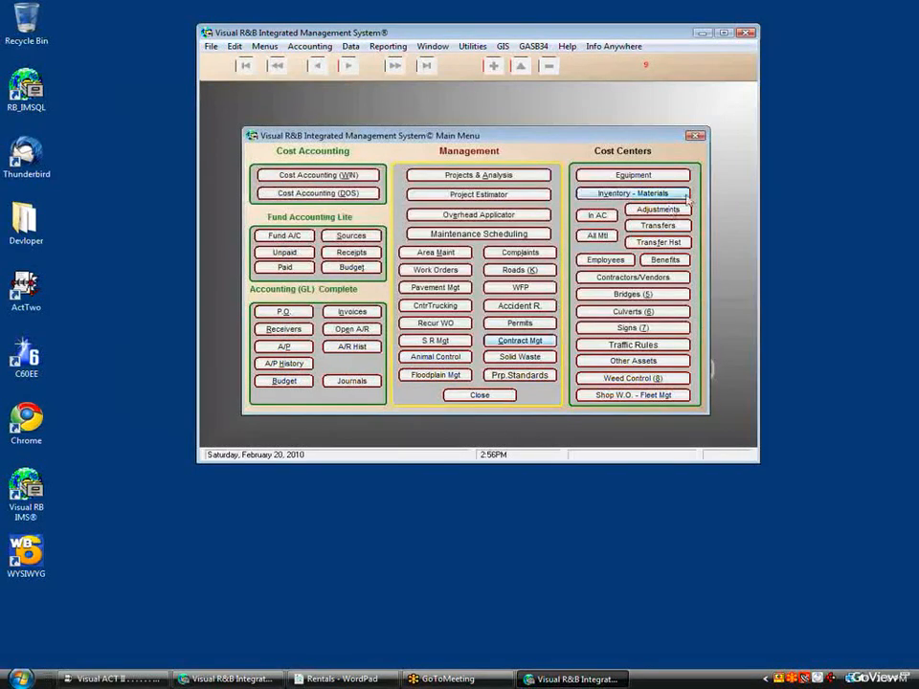
# Step: Move the application window lower and to the left on the desktop
pyautogui.moveTo(646, 39); pyautogui.dragTo(574, 99)
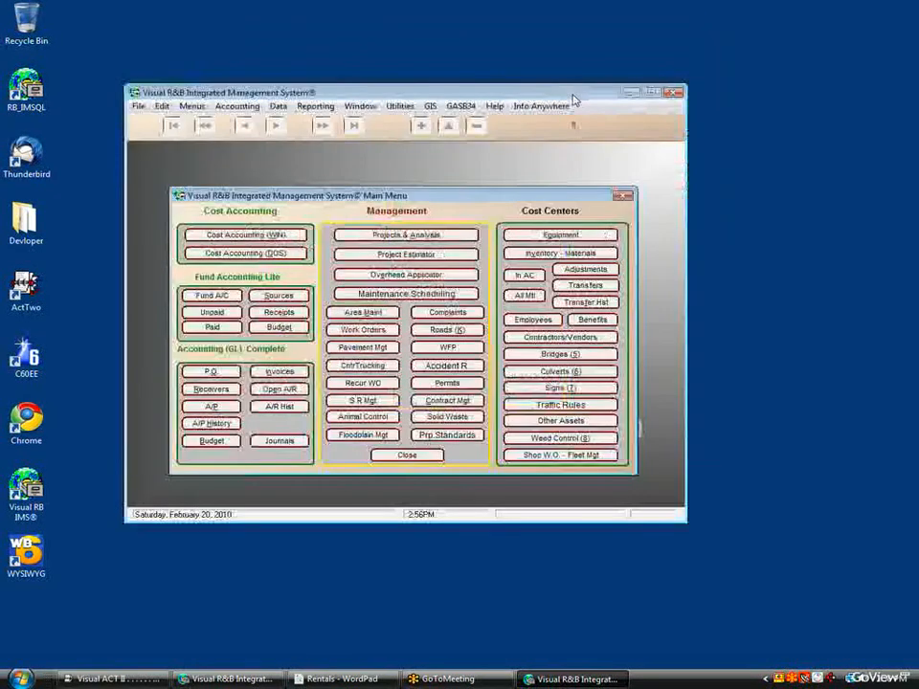